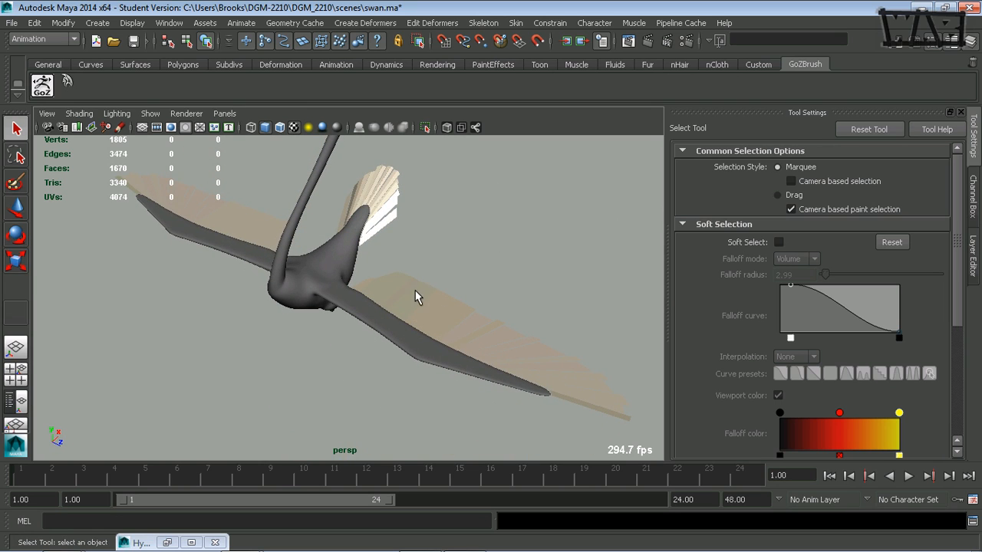
Select the swan's body mesh
left_click_drag(587, 397, 443, 368, "alt")
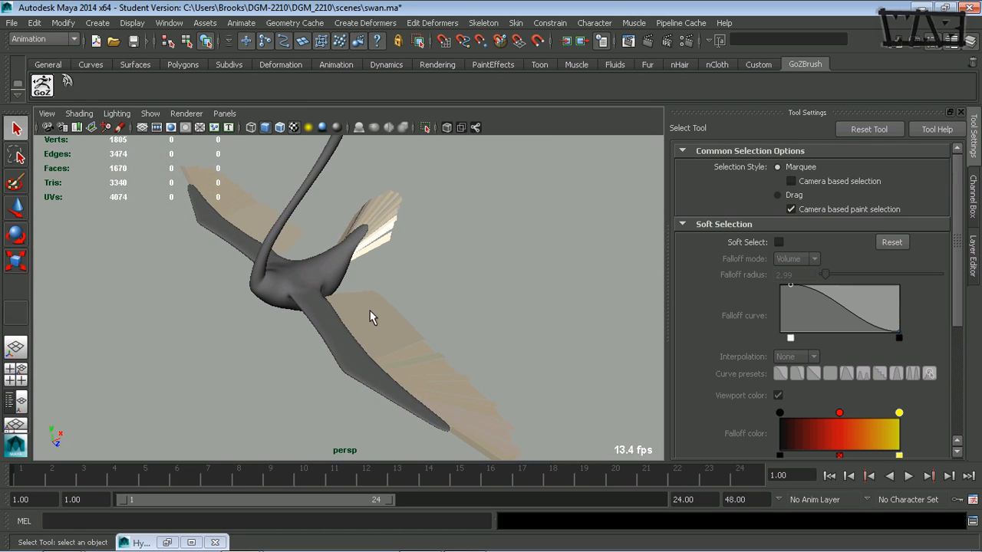
left_click_drag(406, 314, 447, 293, "alt")
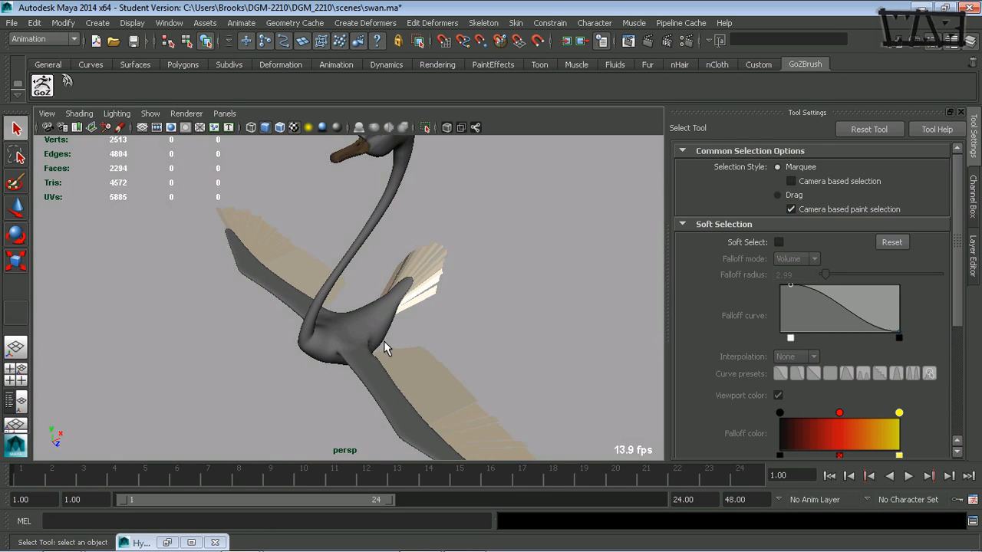
left_click_drag(383, 340, 285, 274, "alt")
middle_click_drag(367, 266, 386, 330, "alt")
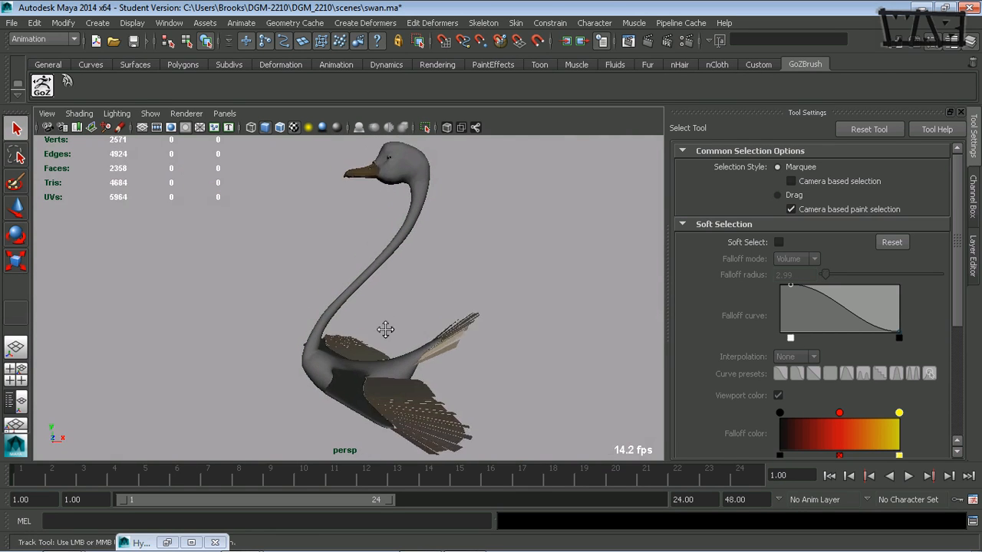
left_click_drag(386, 330, 368, 339, "alt")
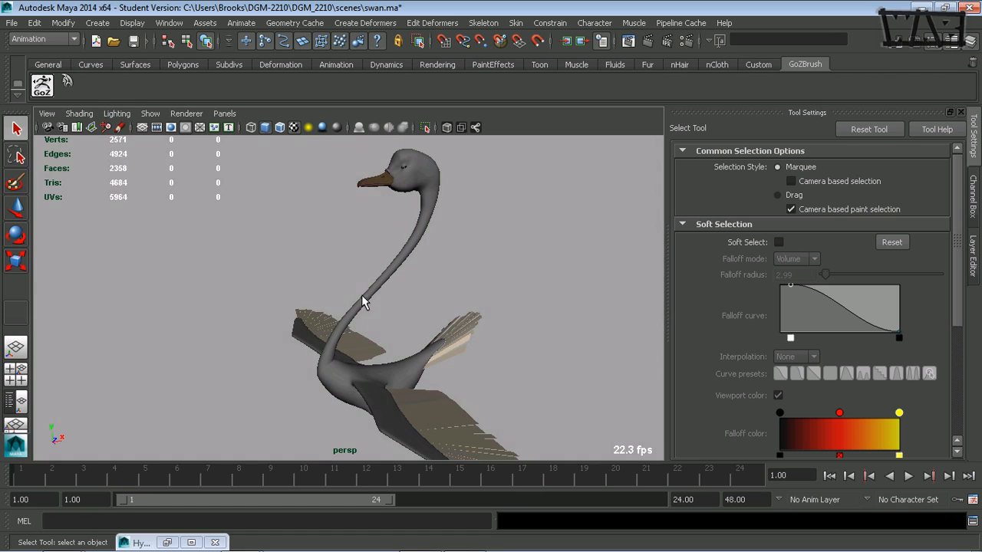
left_click_drag(364, 302, 319, 326, "alt")
left_click(417, 198)
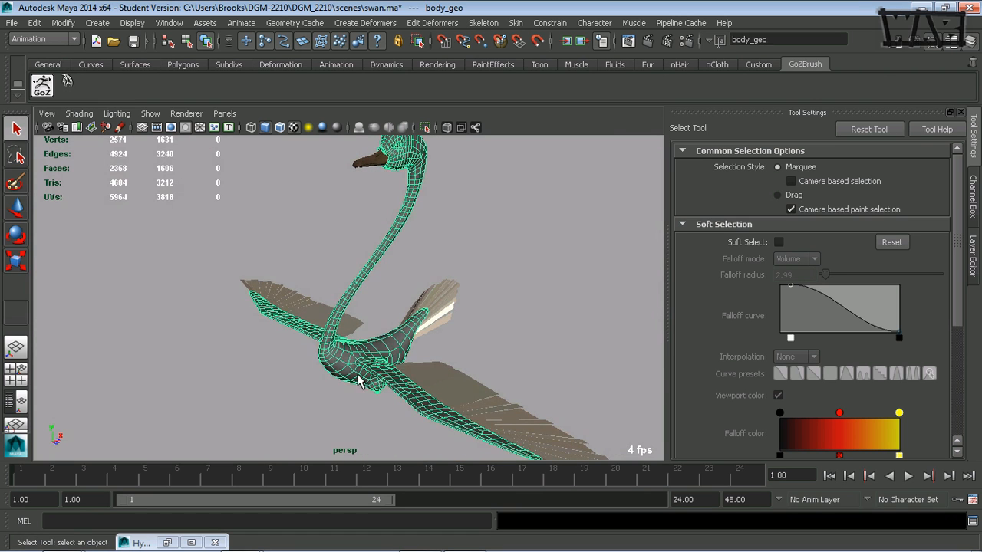
Open the UV Texture Editor to inspect the body mesh's current UV layout, then close it
left_click_drag(359, 382, 391, 358, "alt")
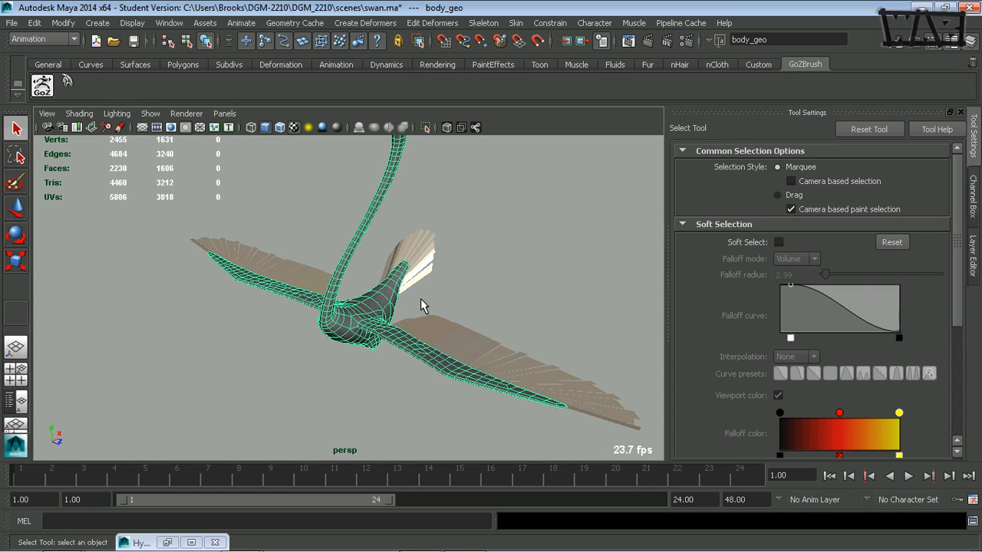
left_click(168, 24)
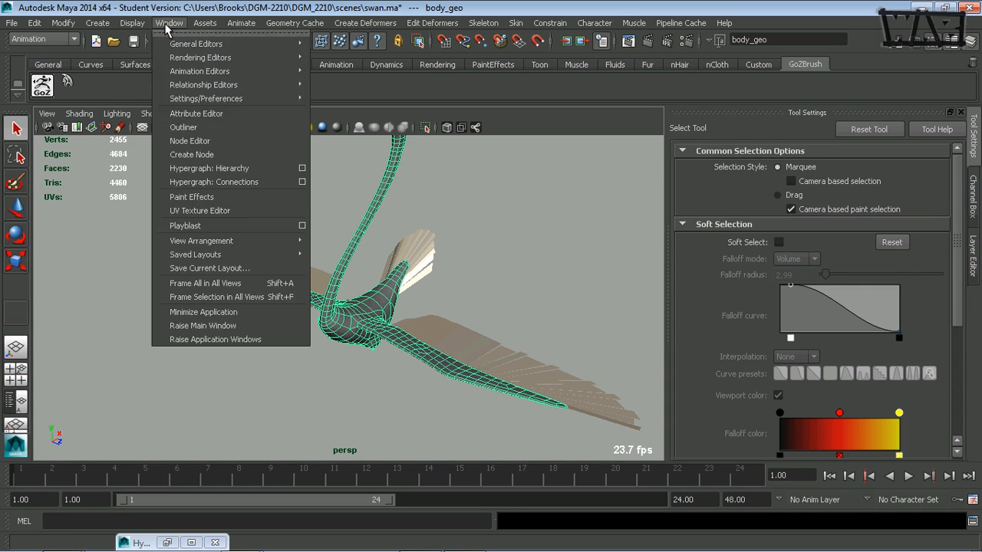
left_click(206, 213)
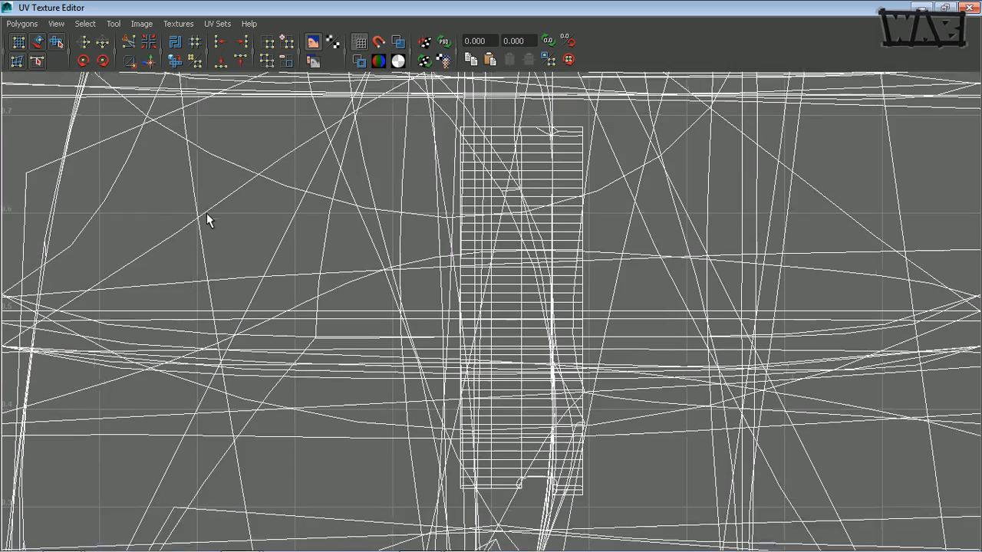
right_click_drag(628, 305, 103, 304, "alt")
middle_click_drag(371, 308, 272, 296, "alt")
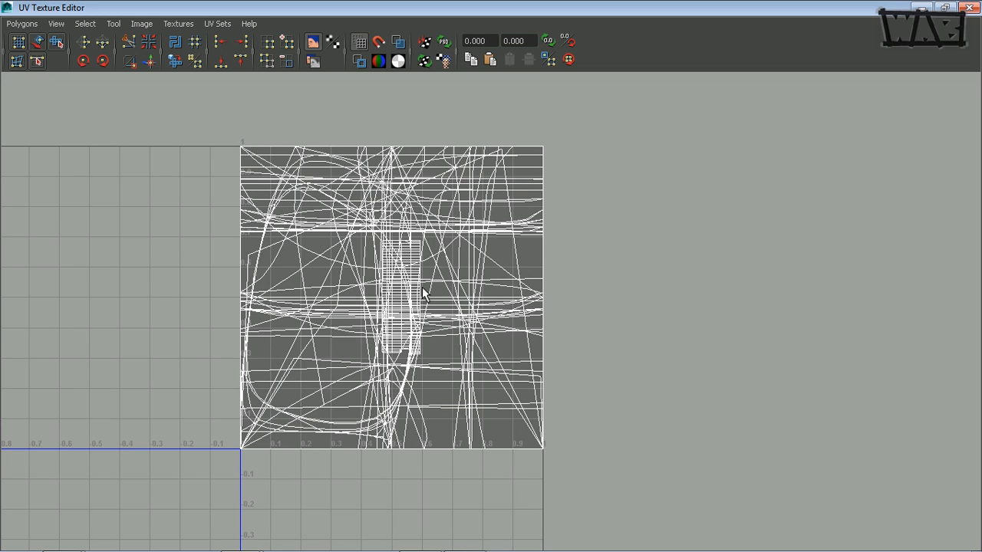
left_click(952, 8)
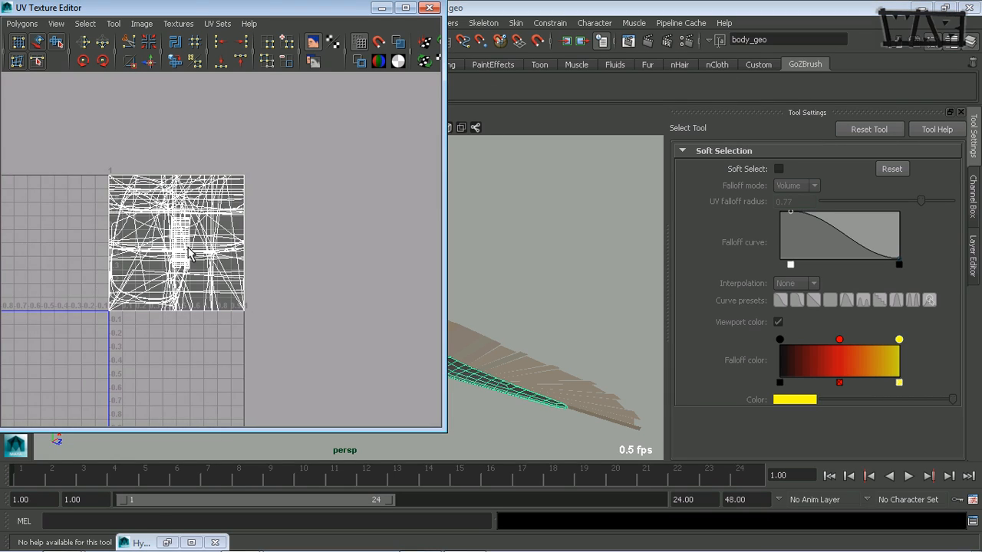
middle_click_drag(189, 249, 260, 256, "alt")
right_click_drag(281, 254, 333, 254, "alt")
middle_click_drag(333, 254, 261, 258, "alt")
left_click(430, 8)
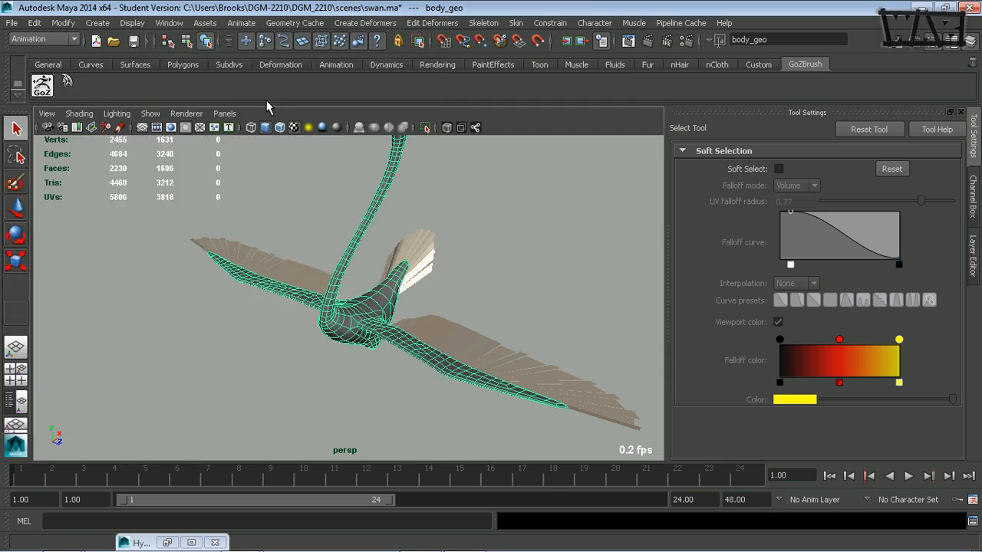
Switch to a two-pane layout and set the side panel to show the UV Texture Editor beside the perspective view
left_click(17, 400)
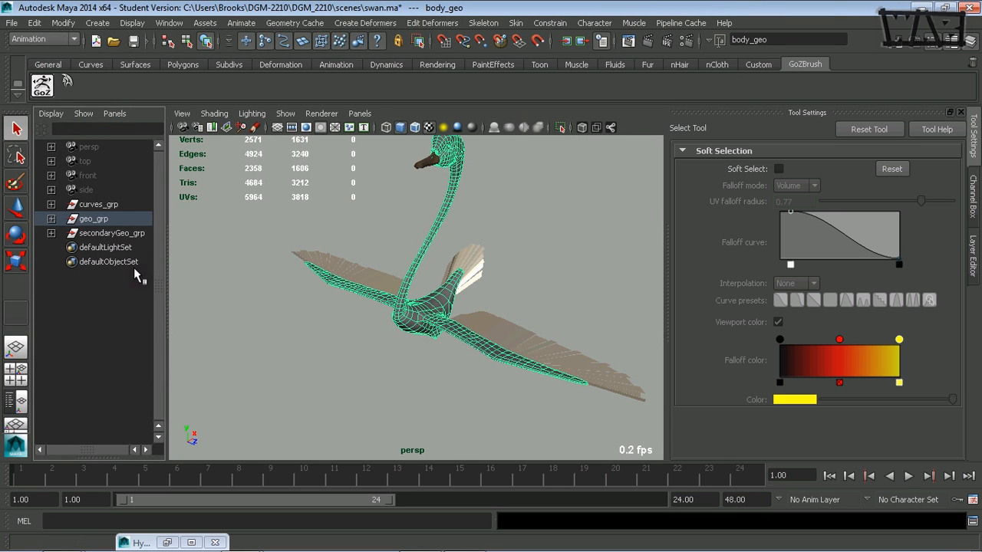
left_click_drag(168, 289, 304, 292)
left_click(114, 114)
mouse_move(193, 223)
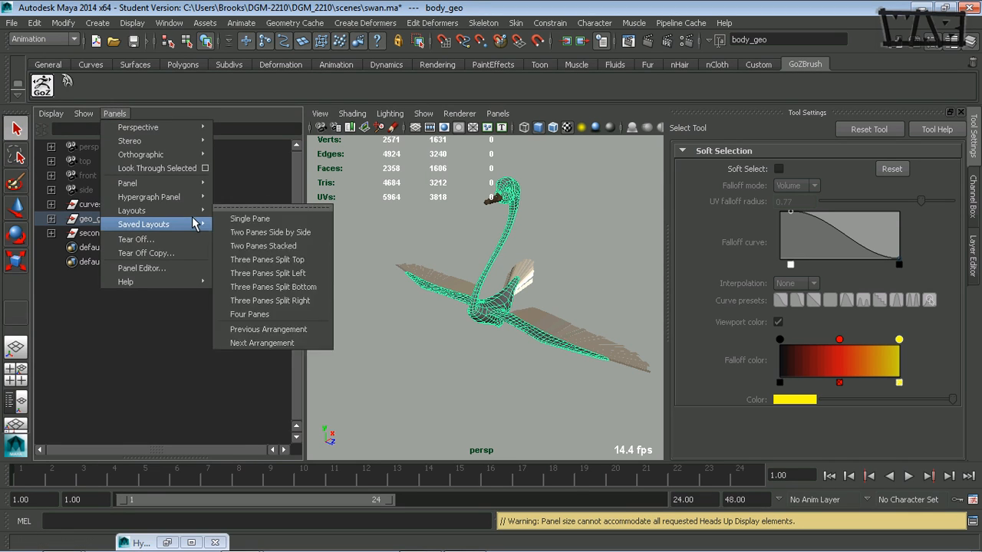
mouse_move(194, 198)
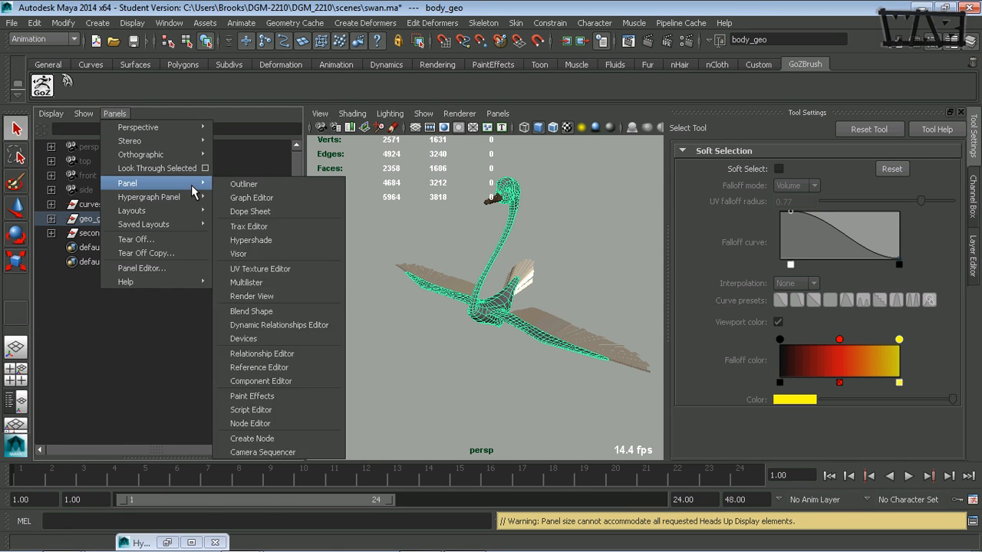
left_click(274, 269)
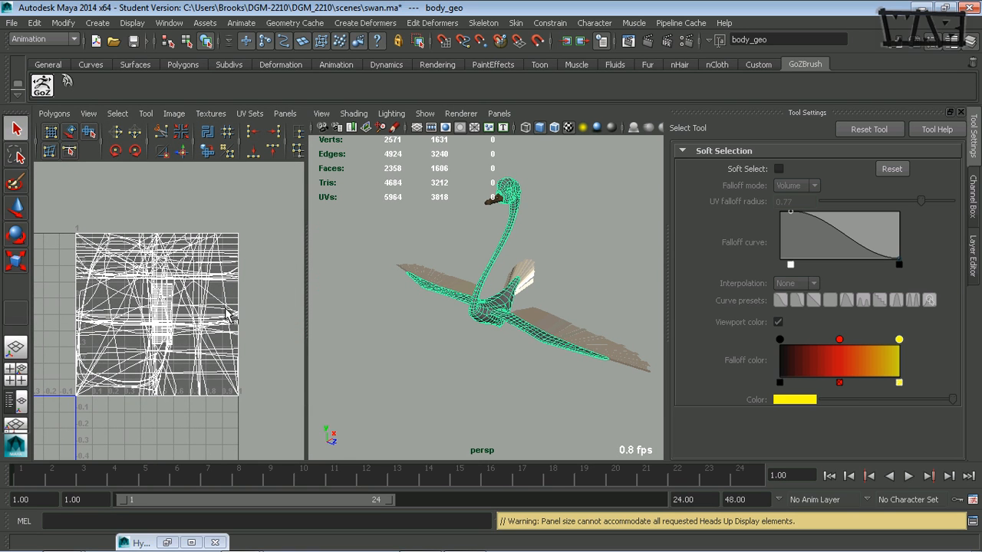
Widen the UV Texture Editor panel and open the Channel Box
right_click_drag(237, 301, 272, 307, "alt")
left_click_drag(407, 309, 415, 319, "alt")
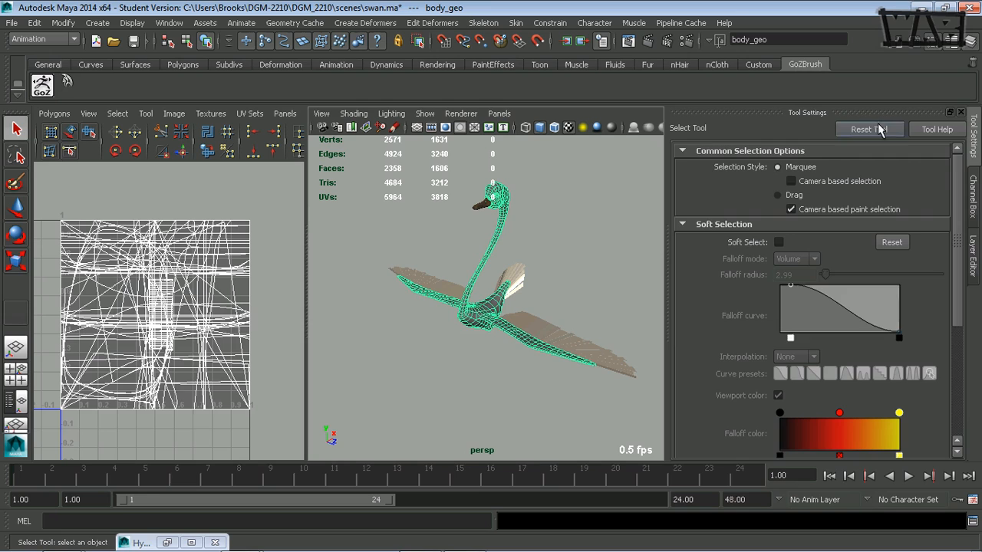
left_click(977, 191)
middle_click_drag(622, 284, 599, 306, "alt")
right_click_drag(599, 306, 519, 284, "alt")
left_click(132, 22)
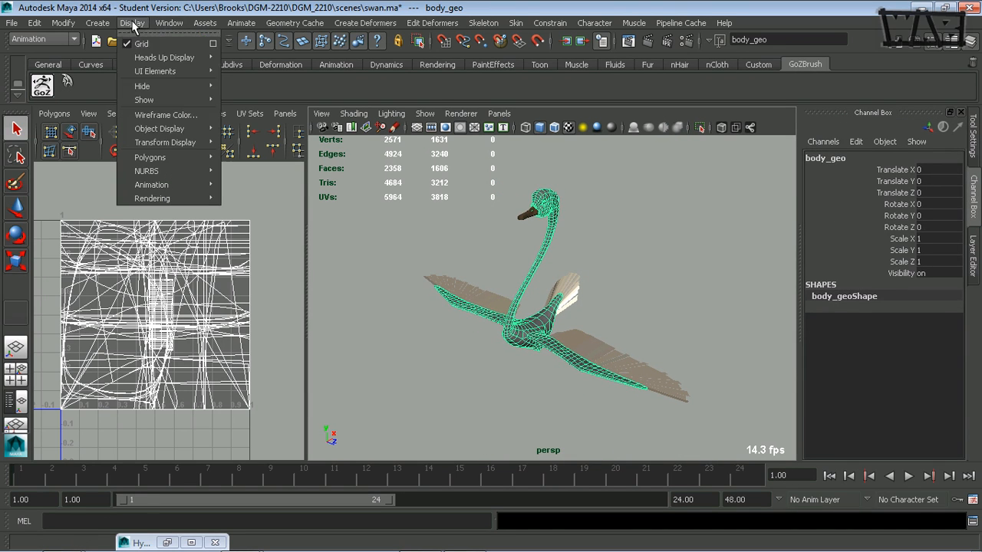
mouse_move(164, 57)
left_click(250, 107)
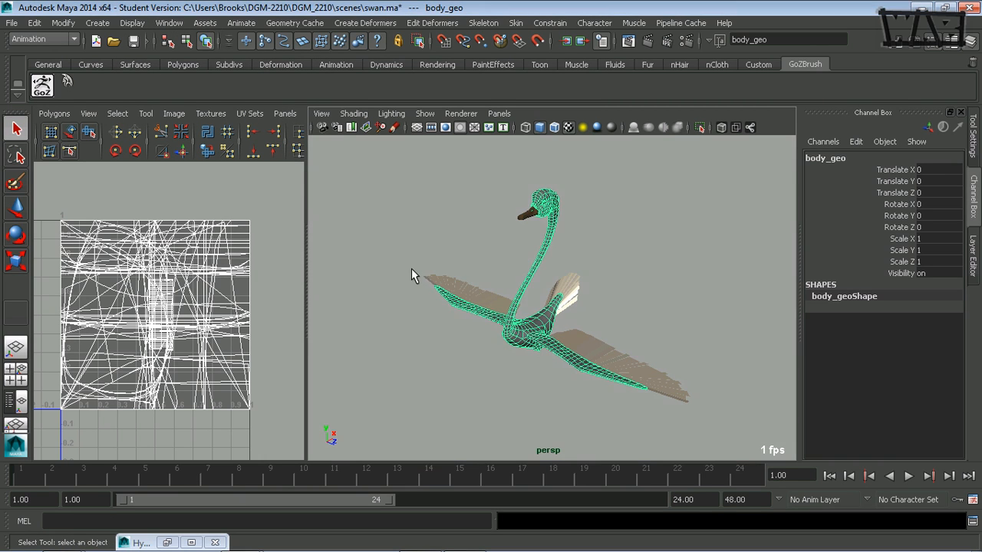
Switch to edge selection and pick an edge at the base of the wing where it joins the body
left_click_drag(412, 274, 447, 261, "alt")
right_click_drag(447, 261, 599, 266, "alt")
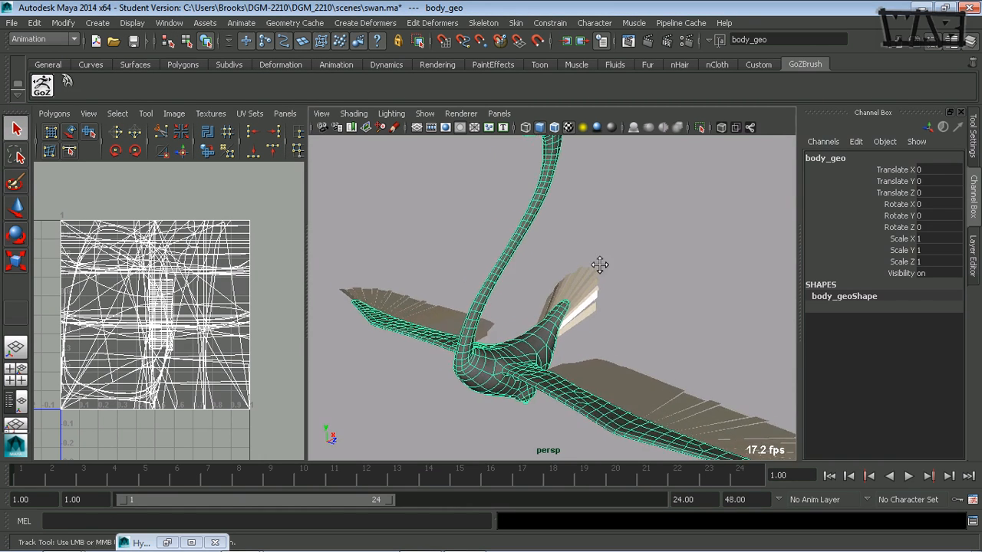
middle_click_drag(599, 266, 581, 269, "alt")
left_click_drag(452, 277, 475, 282, "alt")
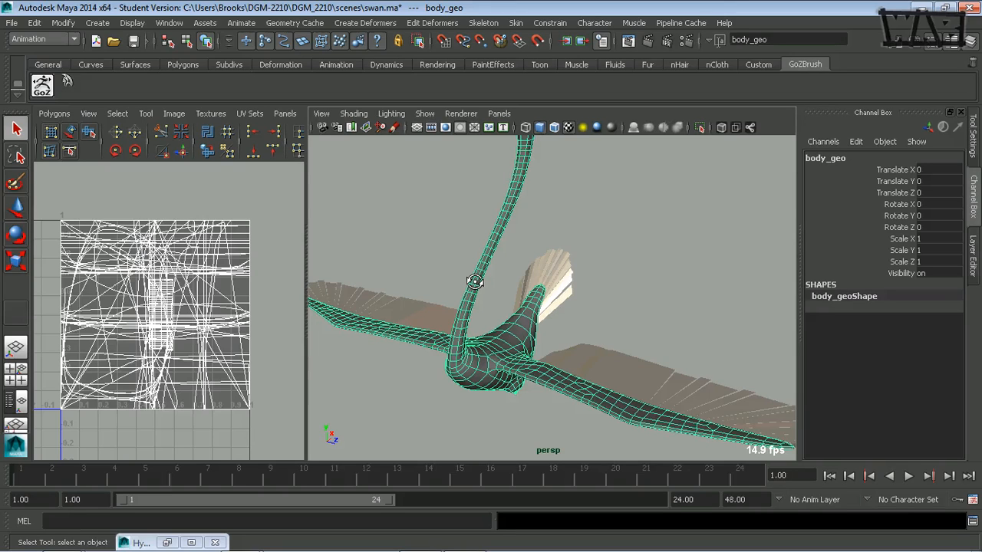
scroll(552, 291, "down", 5)
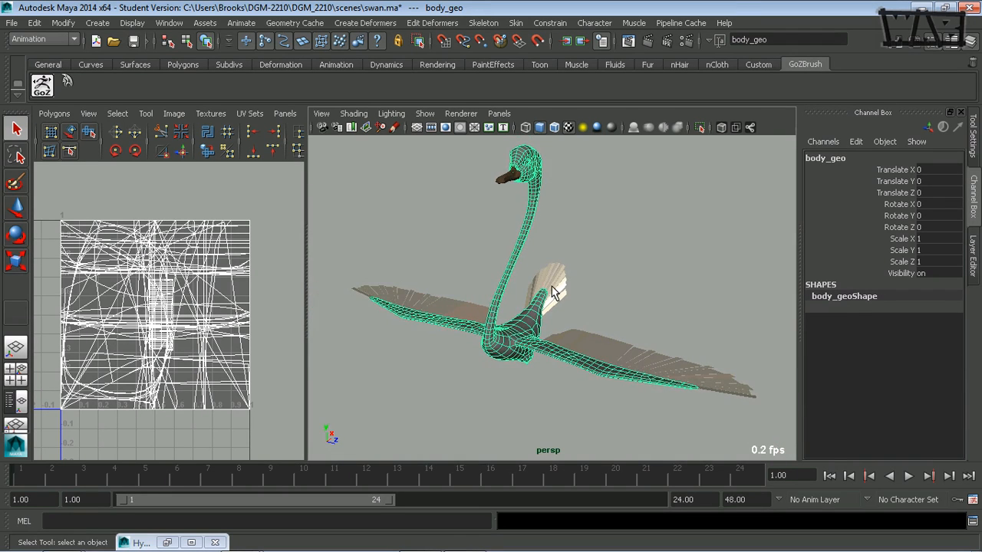
left_click_drag(542, 314, 508, 309, "alt")
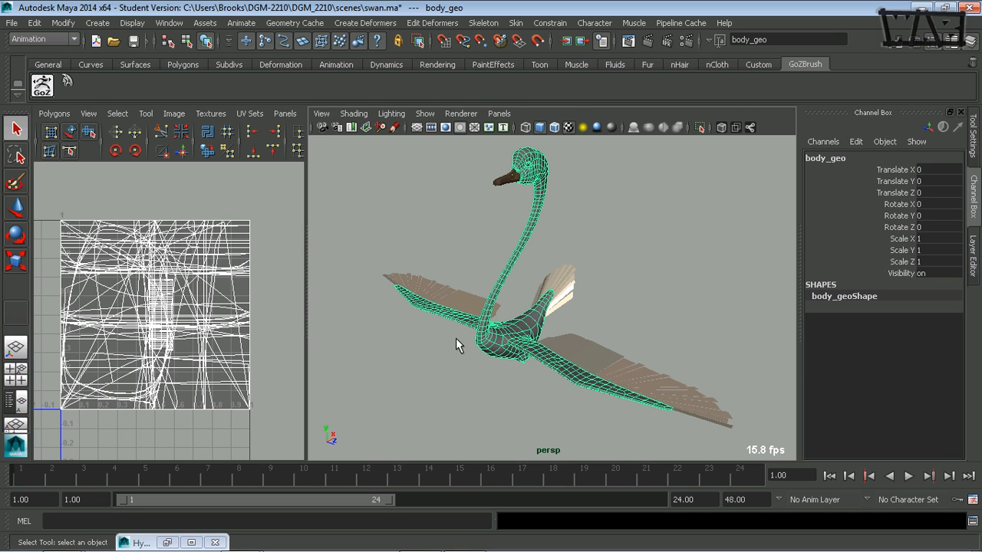
left_click_drag(463, 343, 522, 342, "alt")
scroll(511, 327, "up", 4)
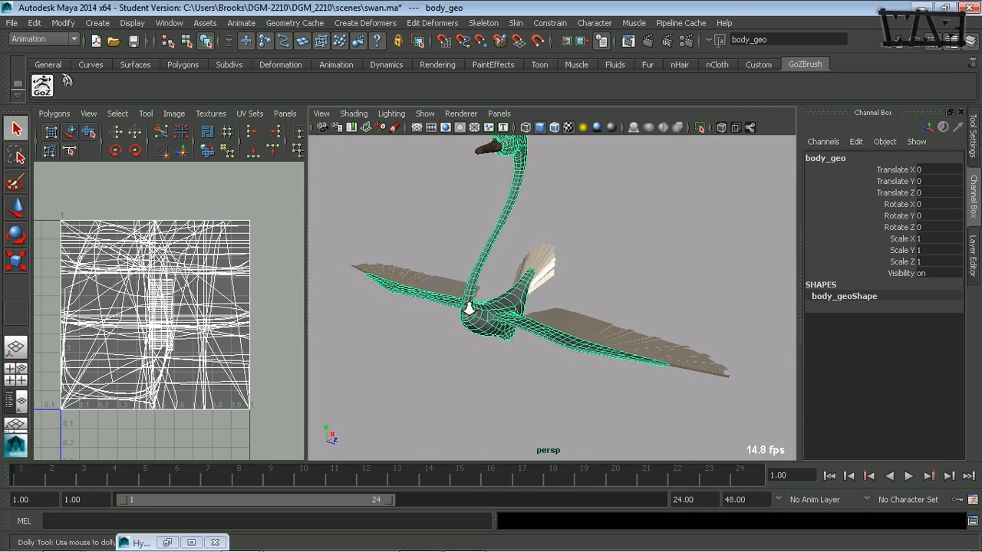
scroll(510, 327, "up", 5)
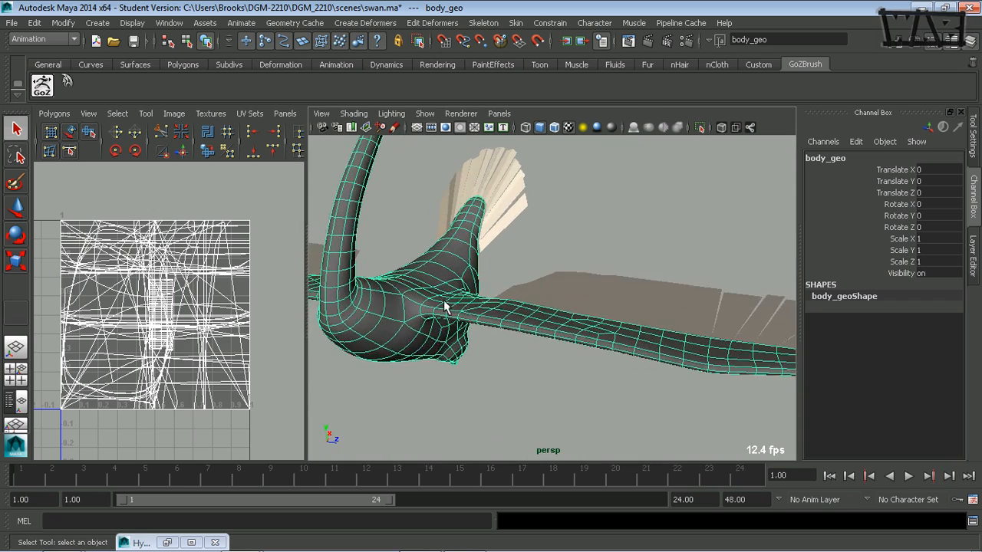
left_click_drag(450, 307, 455, 328, "alt")
scroll(439, 320, "up", 4)
middle_click_drag(456, 322, 581, 296, "alt")
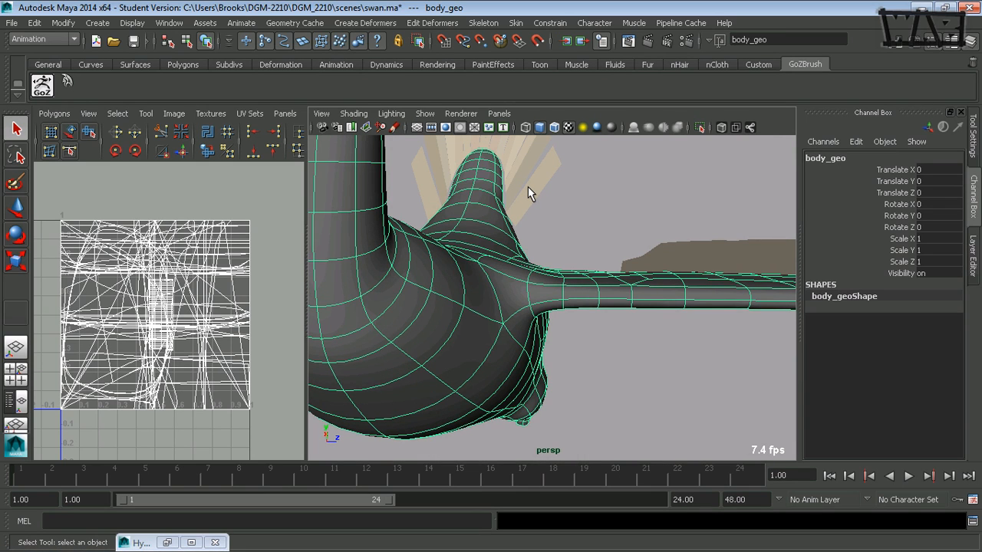
key("F10")
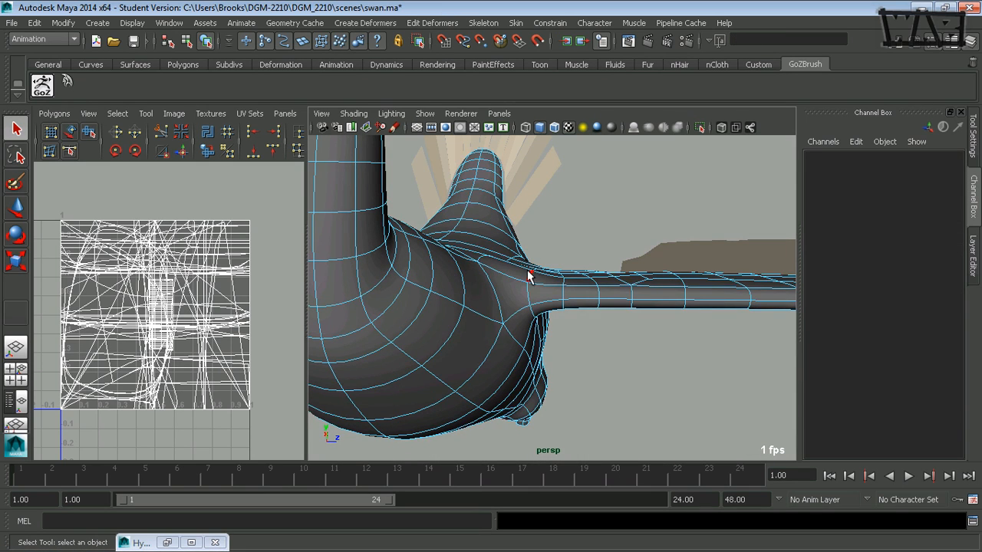
left_click(528, 290)
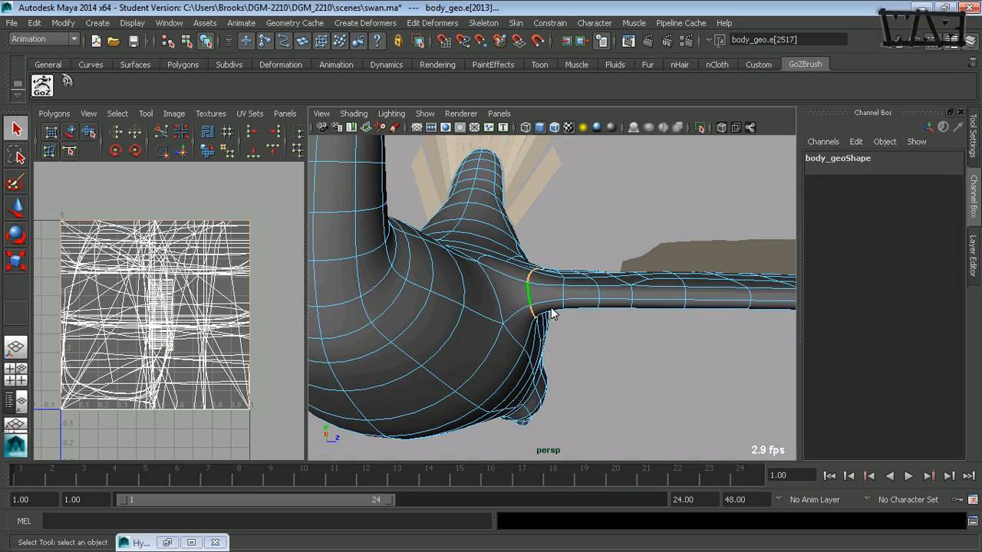
Select the edge loop around the wing root, cut the UVs along it, and clear the selection
left_click_drag(506, 335, 426, 340, "alt")
double_click(445, 271)
left_click_drag(493, 284, 423, 287, "alt")
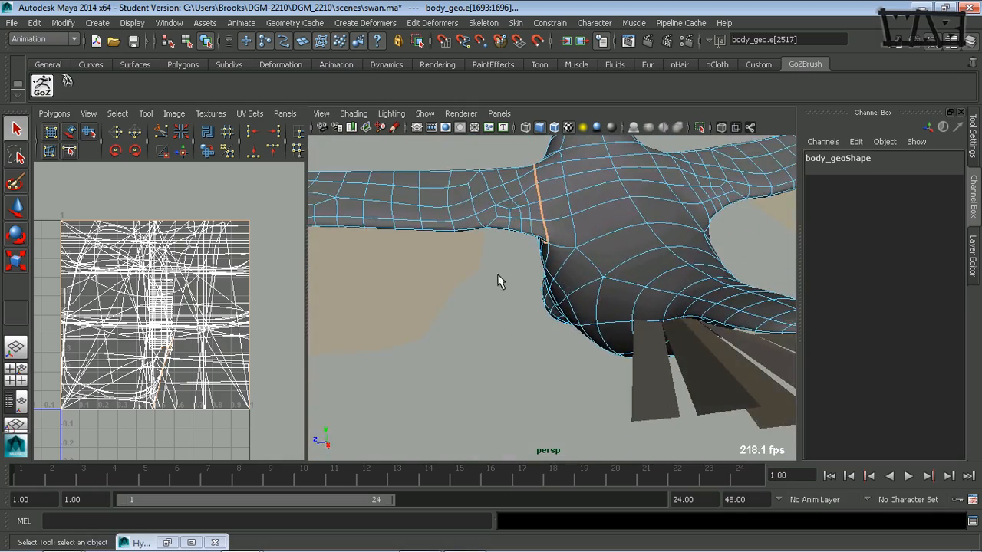
mouse_move(498, 281)
left_mouse_down("alt")
mouse_move(653, 269)
mouse_move(499, 284)
left_mouse_up("alt")
scroll(606, 309, "up", 4)
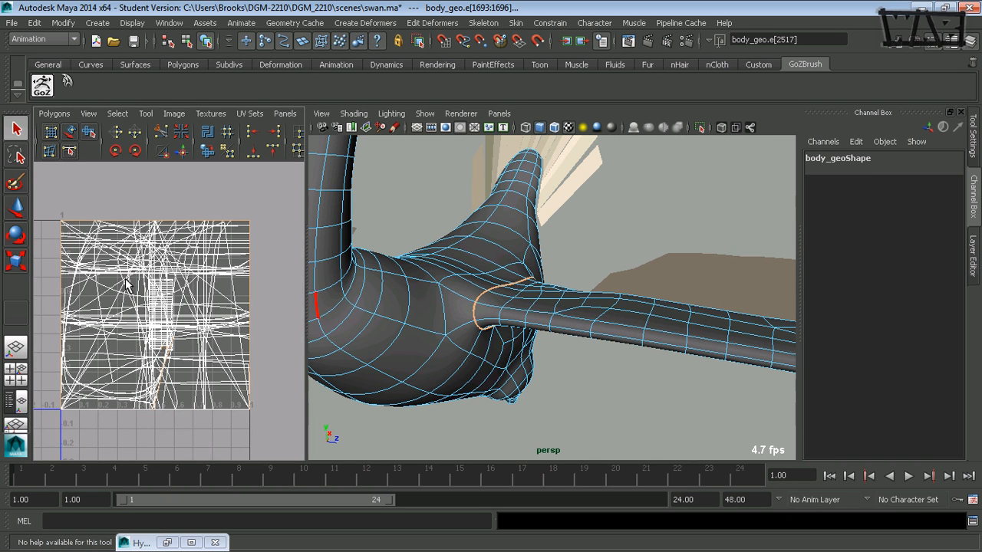
key("g")
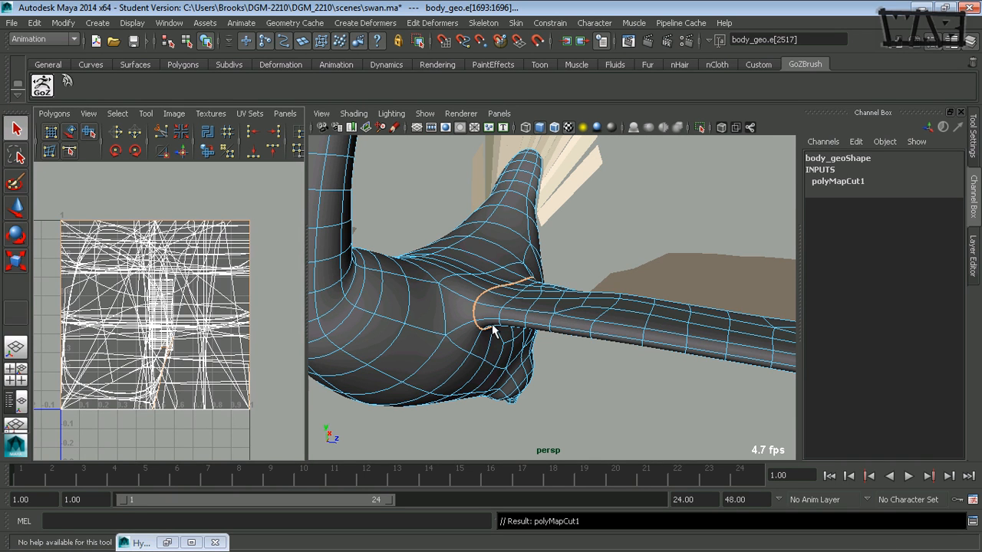
left_click_drag(470, 339, 492, 343, "alt")
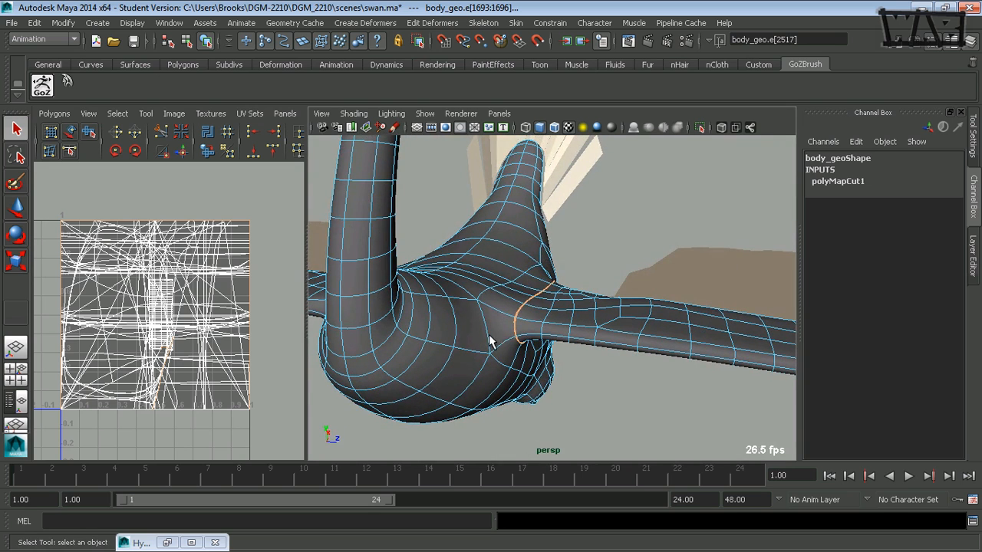
left_click(579, 255)
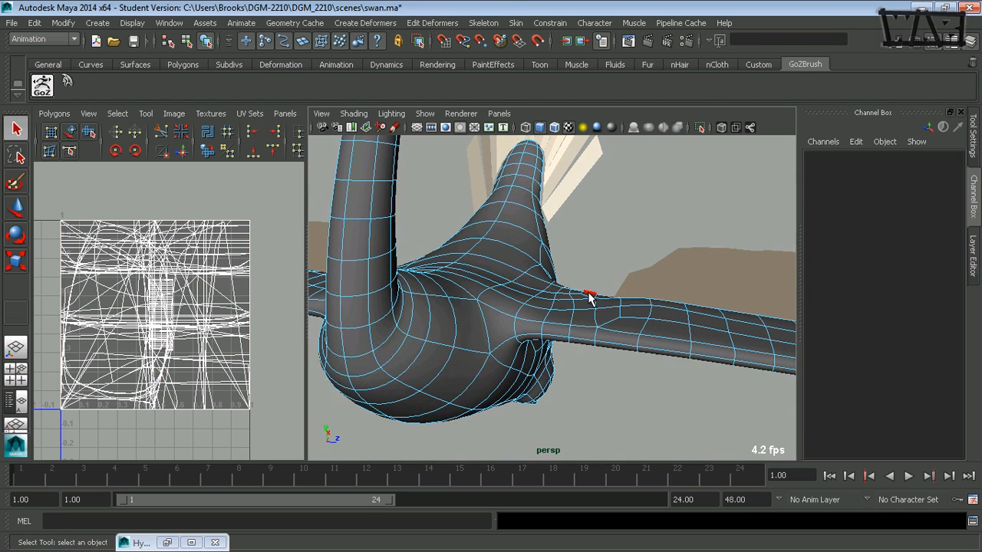
left_click_drag(588, 291, 557, 340, "alt")
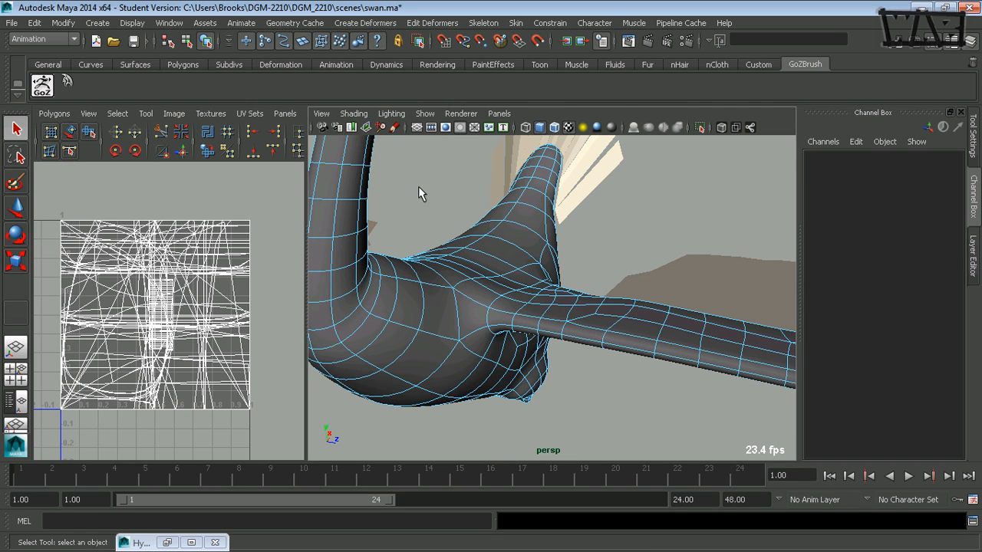
Turn on the display of texture border edges for polygons
left_click(131, 23)
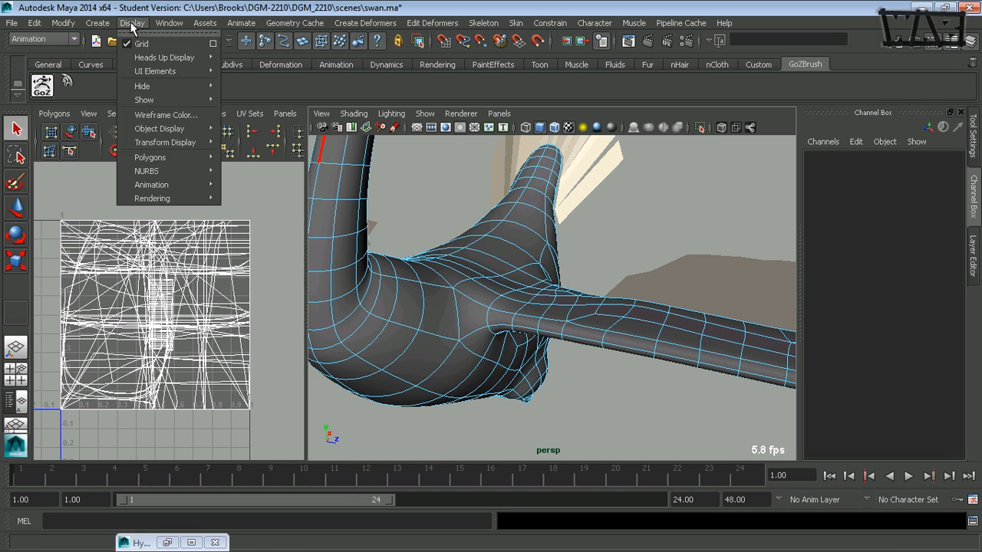
mouse_move(168, 156)
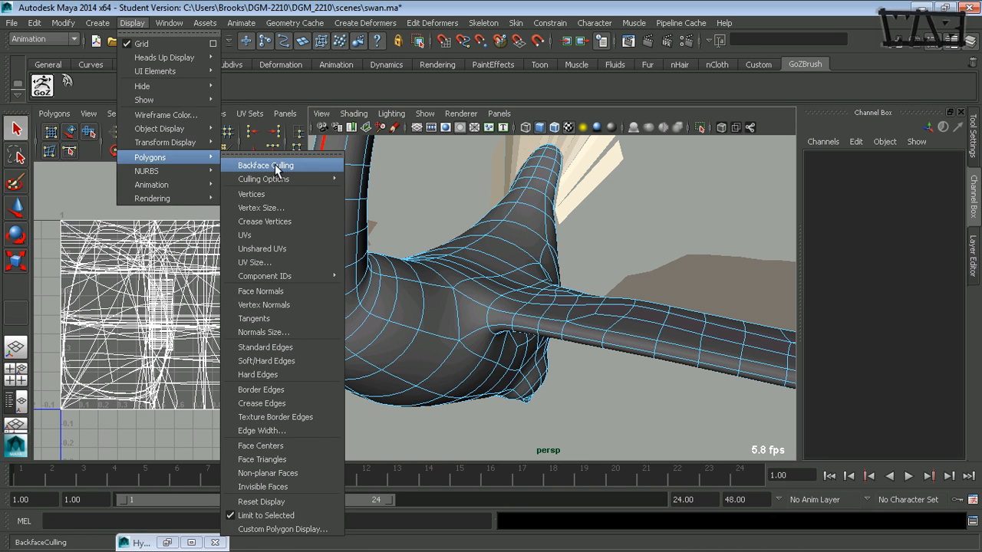
left_click(316, 417)
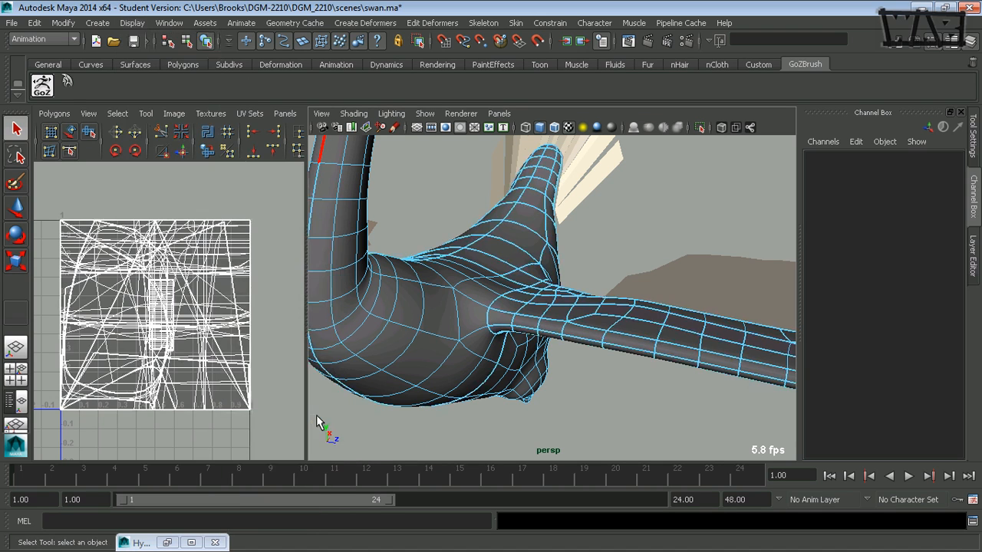
Set the polygon edge display width to 4 and close the Edge Width window
left_click_drag(483, 355, 558, 326, "alt")
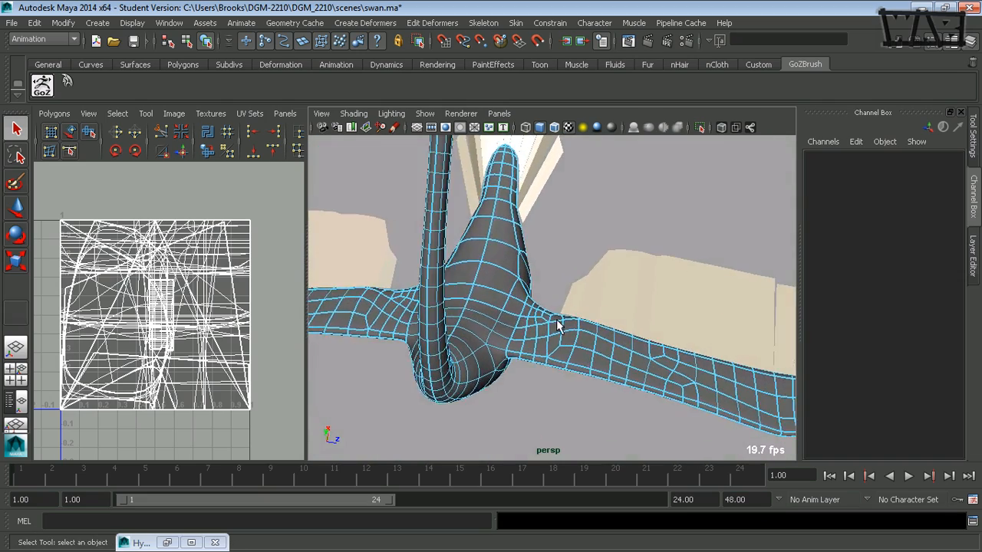
right_click_drag(495, 365, 527, 354, "alt")
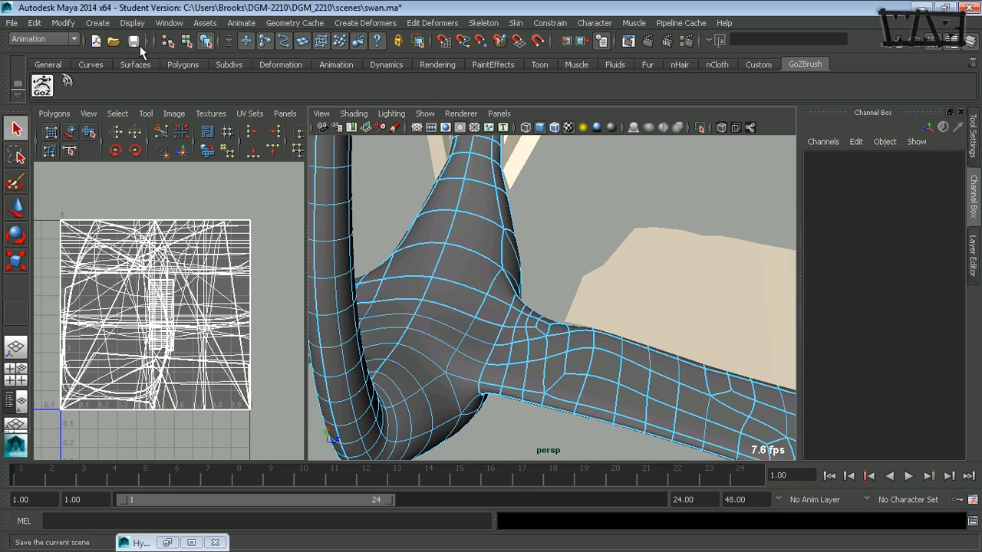
left_click(132, 23)
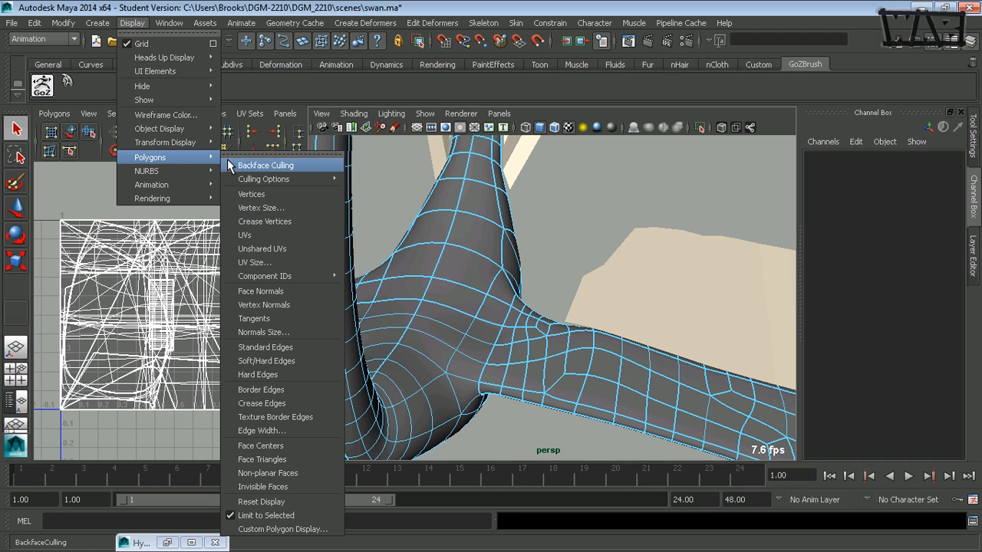
left_click(291, 433)
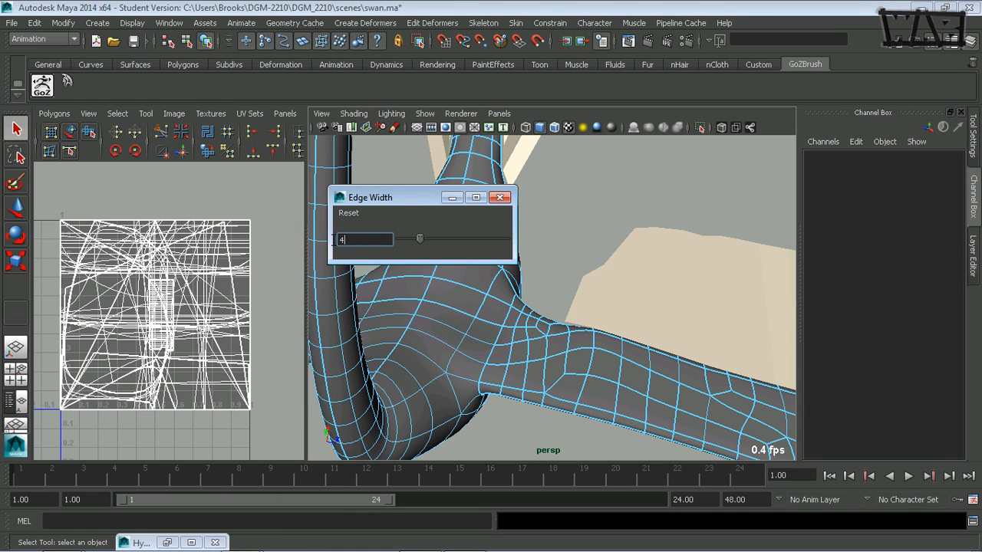
key("Return")
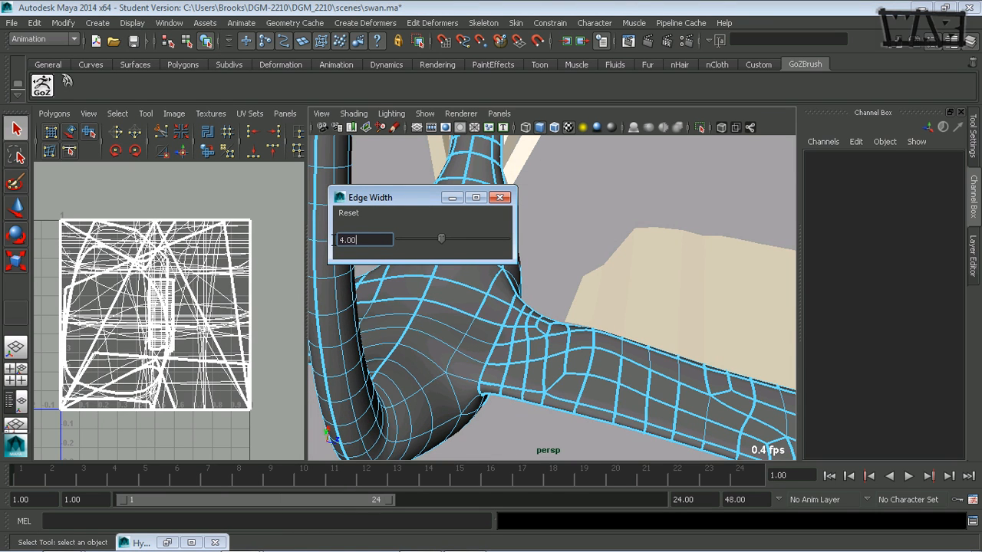
left_click(499, 198)
Select all edges of the swan body, sew their UVs together, and clear the selection
right_click_drag(556, 276, 499, 294, "alt")
middle_click_drag(500, 294, 453, 276, "alt")
mouse_move(454, 276)
left_mouse_down("alt")
mouse_move(415, 290)
mouse_move(450, 307)
mouse_move(460, 299)
mouse_move(456, 253)
mouse_move(452, 275)
mouse_move(475, 277)
mouse_move(456, 287)
left_mouse_up("alt")
right_click_drag(457, 287, 547, 288, "alt")
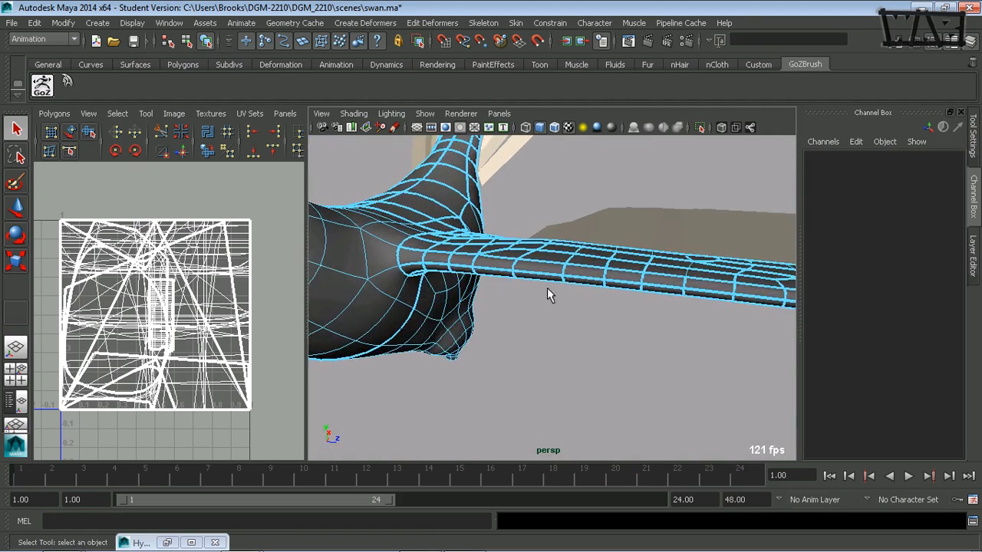
middle_click_drag(502, 280, 534, 299, "alt")
left_click_drag(482, 285, 497, 286, "alt")
right_click_drag(522, 284, 416, 280, "alt")
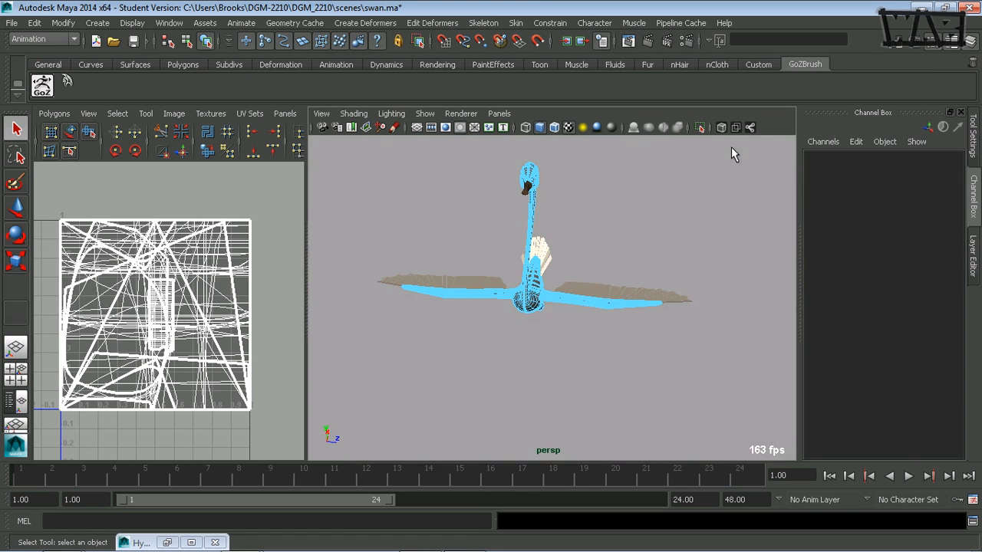
left_click_drag(385, 368, 382, 368)
left_click_drag(442, 309, 388, 325, "alt")
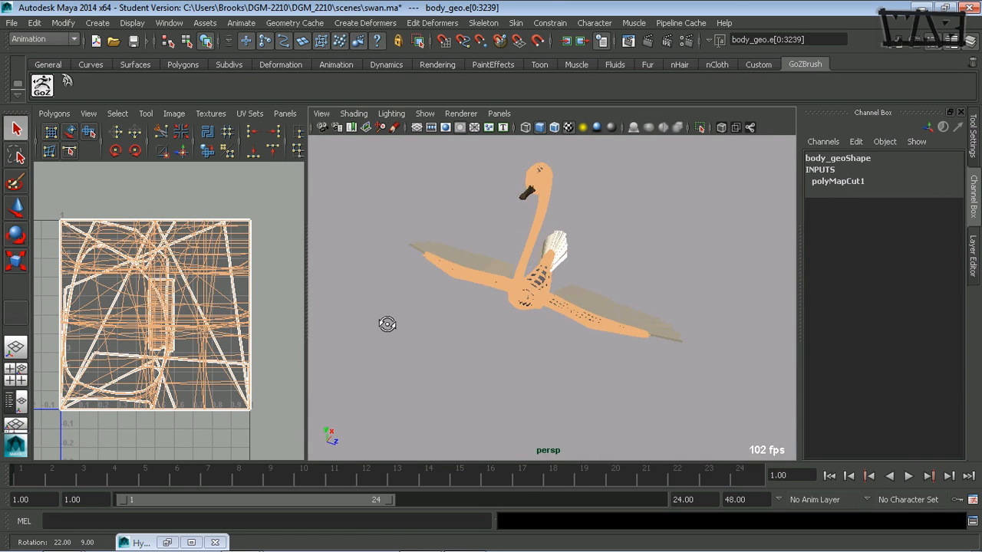
right_click_drag(423, 323, 650, 320, "alt")
middle_click_drag(519, 265, 520, 339, "alt")
left_click_drag(519, 339, 453, 308, "alt")
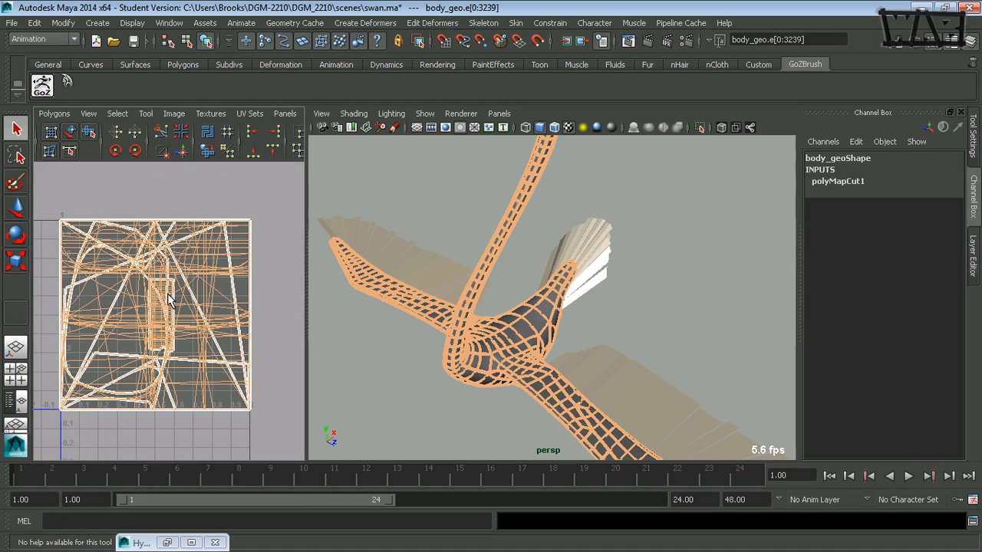
right_click_drag(168, 294, 210, 296, "shift")
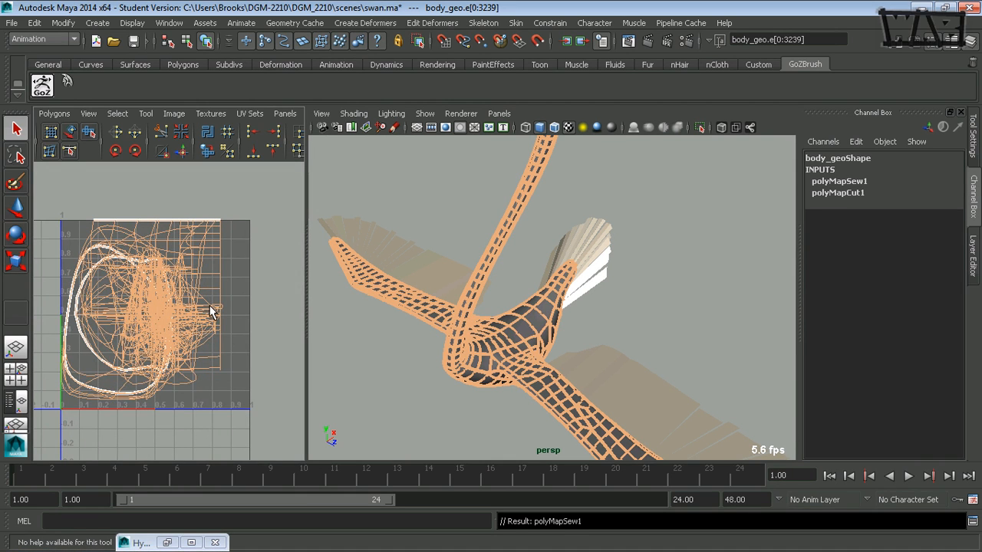
left_click_drag(409, 348, 436, 297, "alt")
left_click(630, 240)
Select the edge loop around the wing root, cut the UVs along it, and clear the selection
left_click_drag(631, 240, 535, 332, "alt")
right_click_drag(535, 331, 475, 318, "alt")
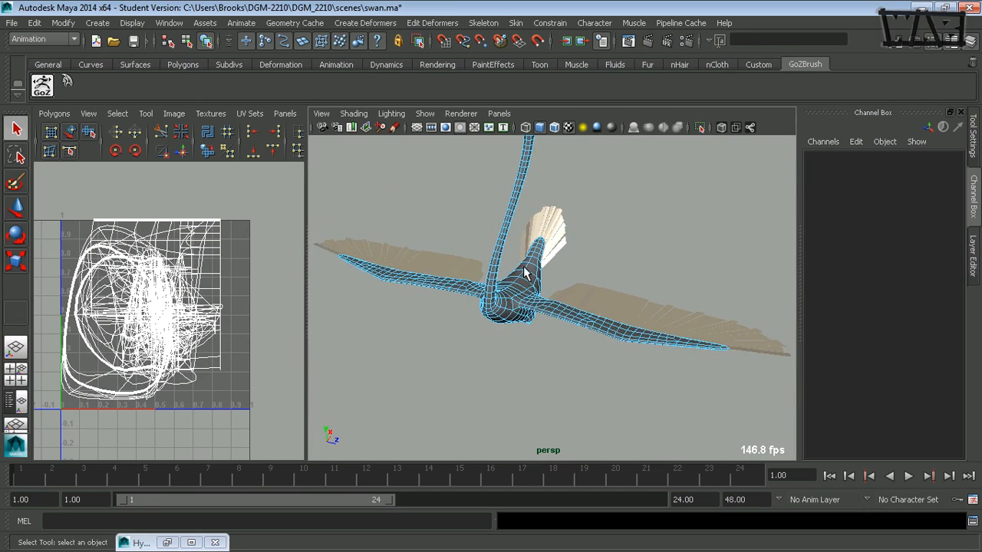
middle_click_drag(522, 269, 501, 344, "alt")
middle_click_drag(496, 298, 500, 317, "alt")
left_click_drag(500, 317, 504, 263, "alt")
right_click_drag(503, 263, 544, 289, "alt")
mouse_move(544, 290)
left_mouse_down("alt")
mouse_move(554, 309)
mouse_move(552, 282)
left_mouse_up("alt")
middle_click_drag(553, 282, 530, 284, "alt")
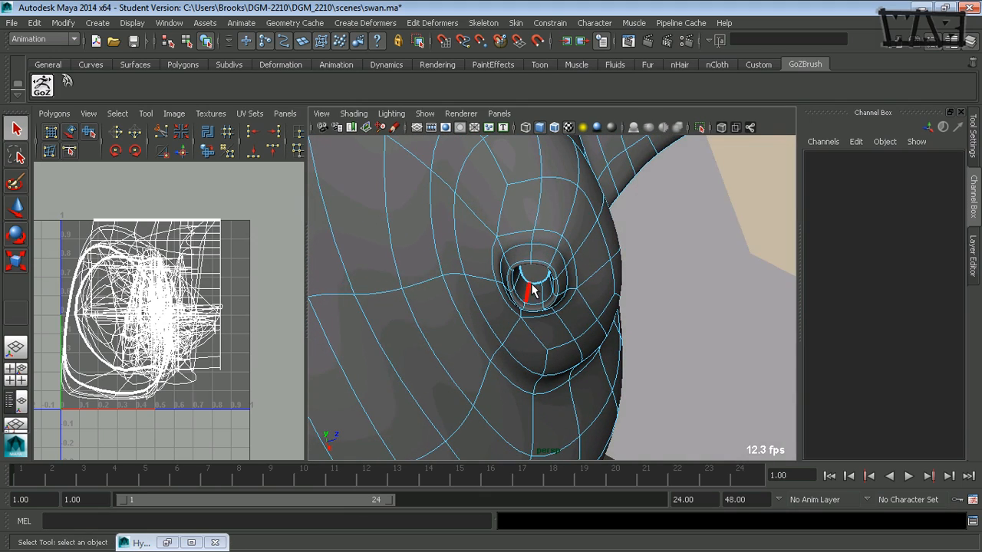
right_click_drag(564, 239, 456, 200, "alt")
left_click_drag(456, 199, 419, 302, "alt")
left_click_drag(503, 314, 601, 338, "alt")
middle_click_drag(599, 309, 587, 270, "alt")
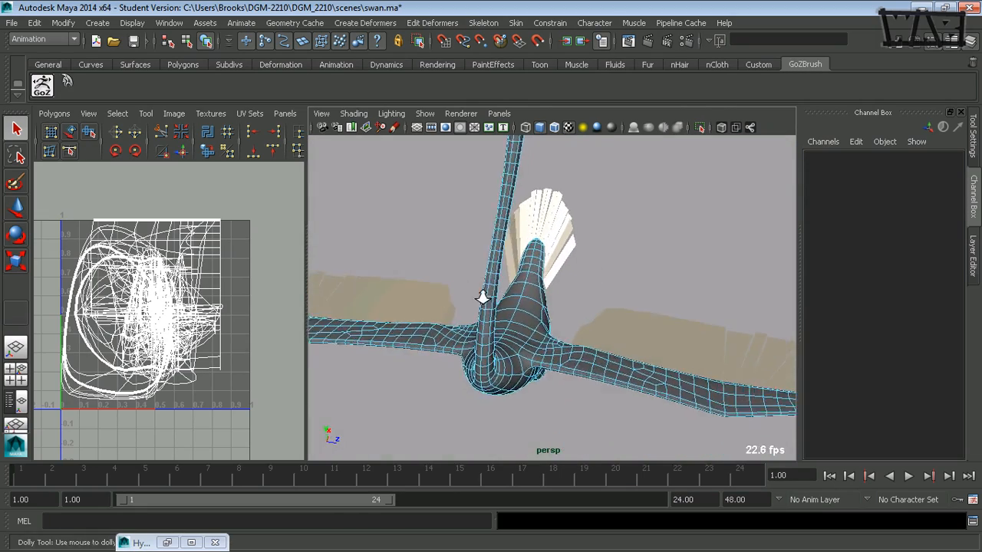
right_click_drag(483, 296, 604, 337, "alt")
middle_click_drag(556, 372, 554, 224, "alt")
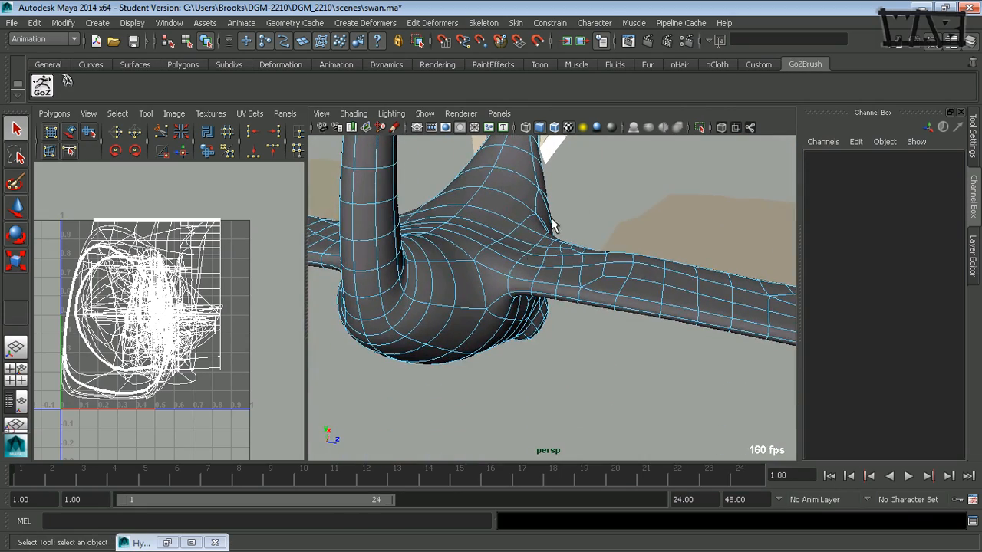
left_click(506, 288)
left_click_drag(508, 288, 467, 228, "alt")
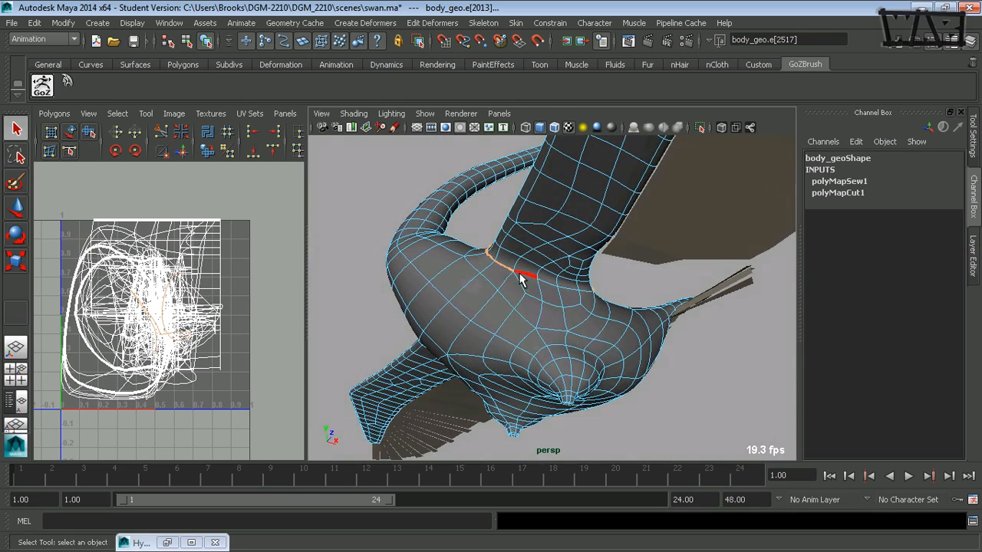
double_click(520, 275, "shift")
left_click_drag(522, 278, 504, 313, "alt")
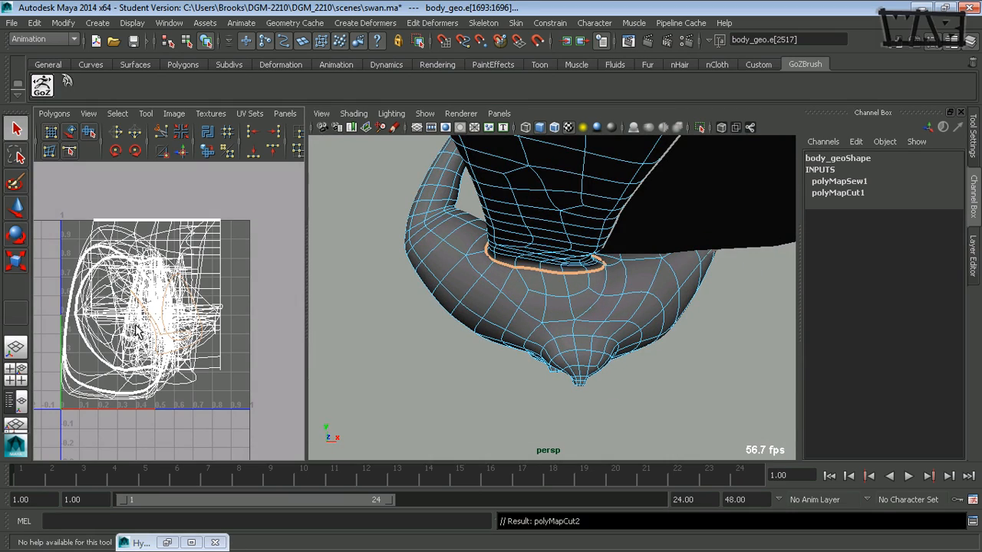
left_click_drag(366, 298, 479, 345, "alt")
left_click(510, 381)
Select edges where the other wing joins the body, repeat the UV cut on them, and deselect
left_click_drag(564, 387, 523, 249, "alt")
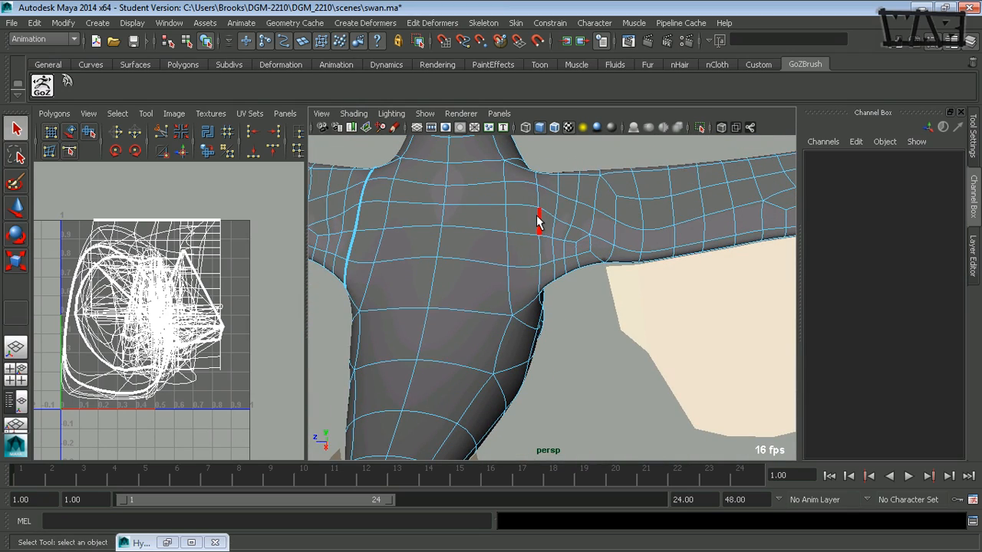
left_click(540, 221)
left_click_drag(560, 284, 430, 331, "alt")
left_click(548, 267, "shift")
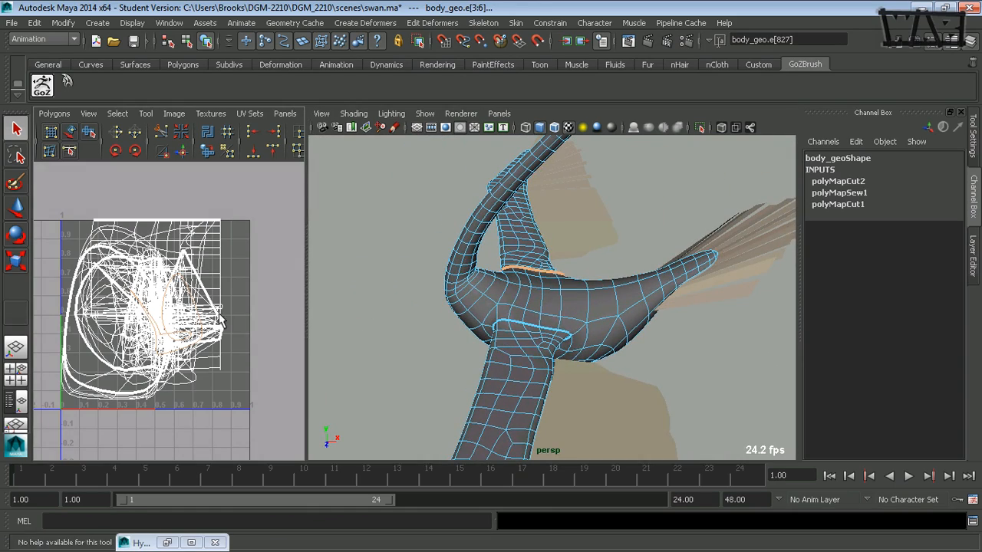
key("g")
left_click_drag(334, 301, 505, 304, "alt")
left_click(514, 343)
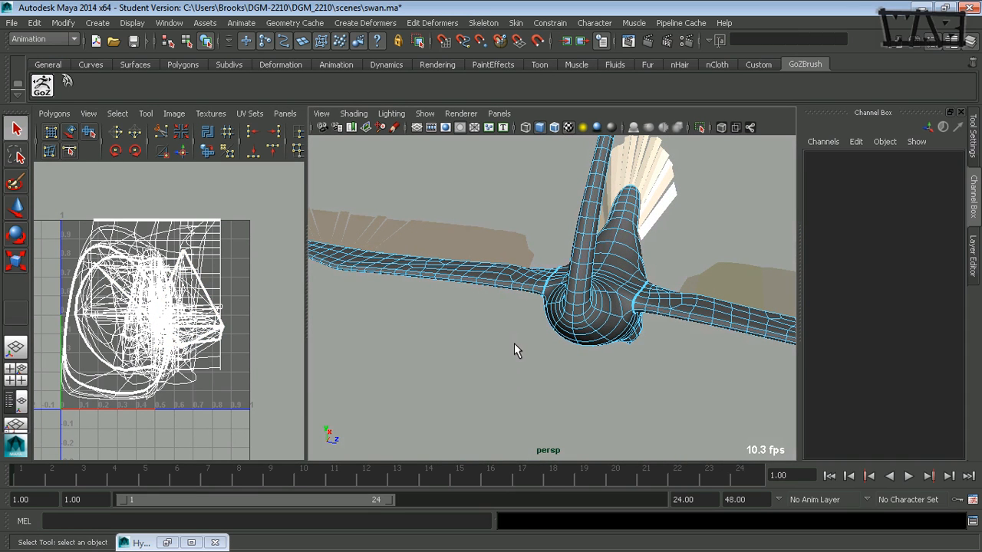
Select the edge loop around the base of the neck, cut the UVs along it, and clear the selection
left_click_drag(601, 310, 524, 280, "alt")
right_click_drag(493, 284, 574, 264, "alt")
middle_click_drag(574, 265, 580, 306, "alt")
double_click(520, 221)
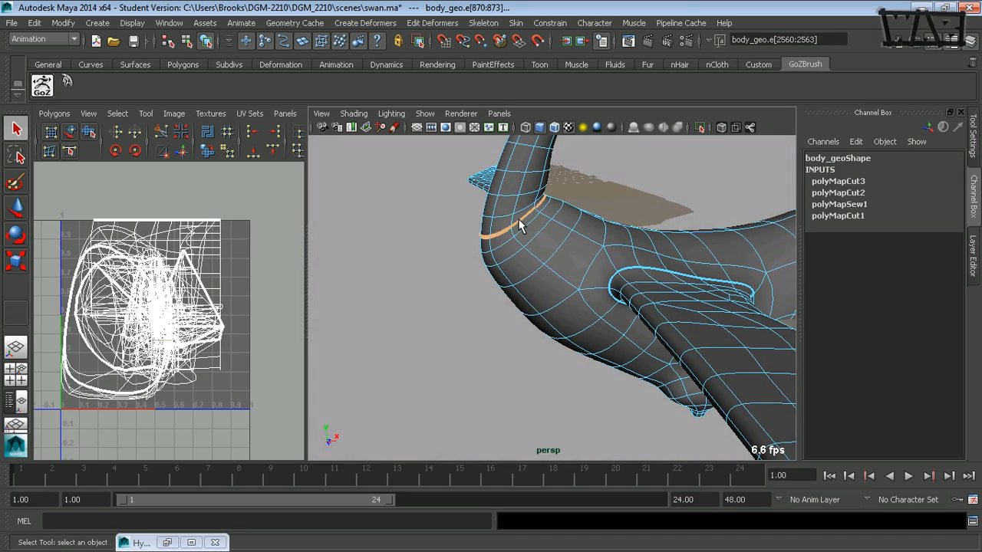
left_click_drag(517, 221, 673, 200, "alt")
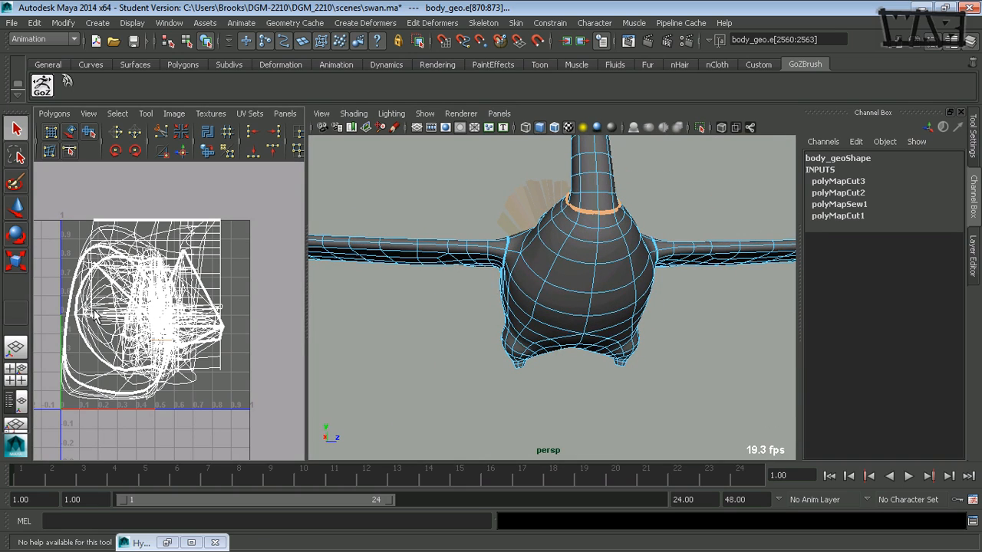
right_click_drag(93, 310, 58, 308, "shift")
right_click_drag(609, 269, 435, 277, "alt")
left_click_drag(509, 280, 537, 322, "alt")
left_click(473, 306)
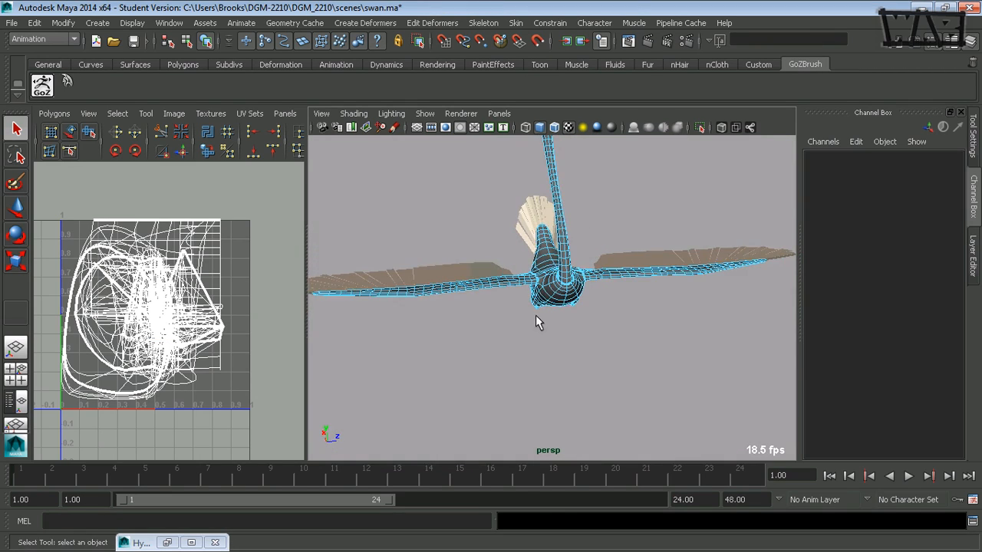
Select an edge seam running down the back and up the rear of the neck over the head, then cut the UVs along it
left_click_drag(599, 306, 520, 318, "alt")
middle_click_drag(519, 317, 574, 340, "alt")
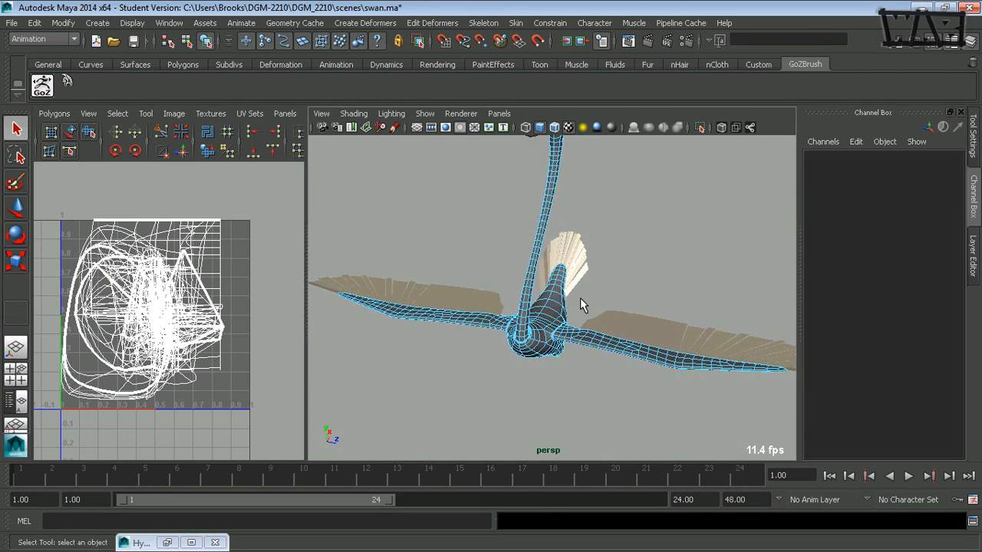
left_click_drag(580, 300, 599, 246, "alt")
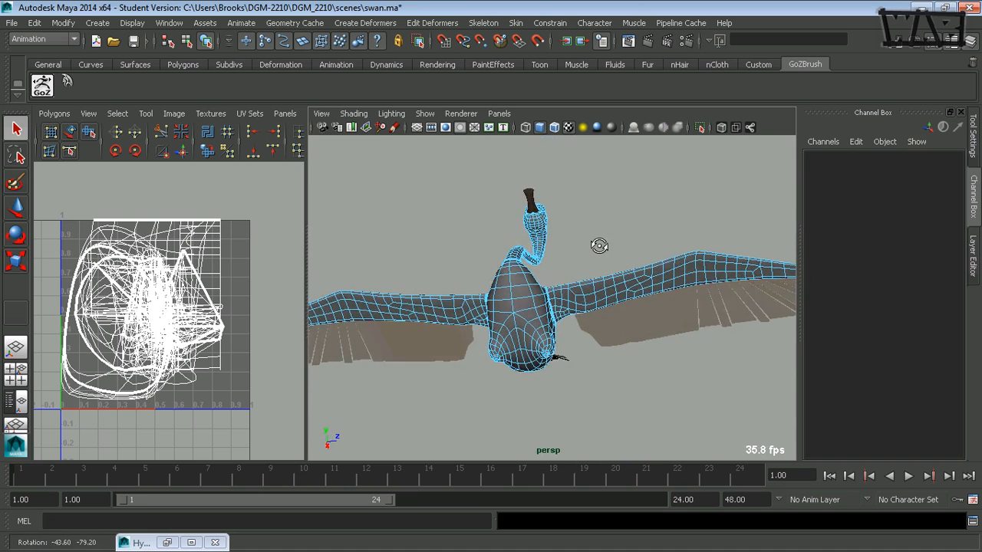
double_click(513, 295)
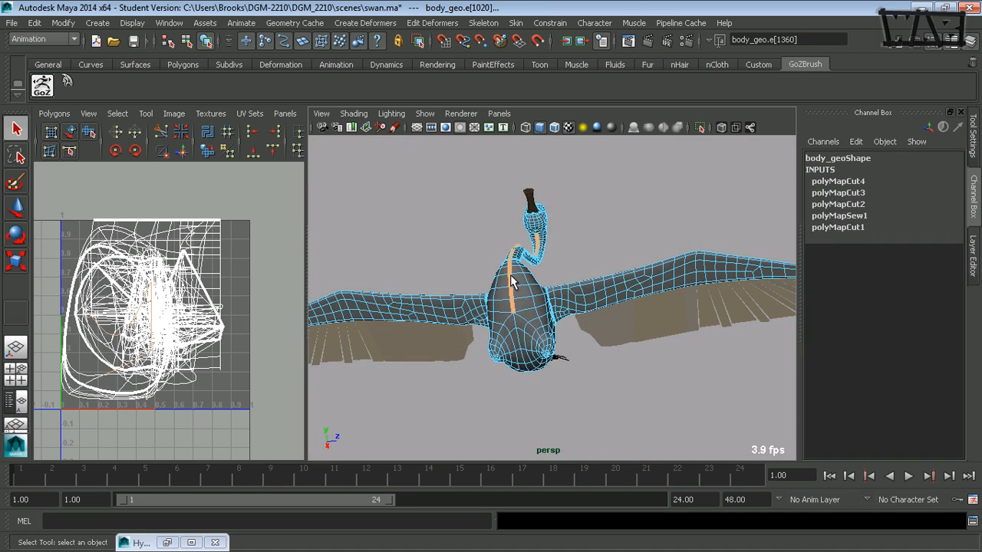
left_click_drag(516, 291, 532, 247, "alt")
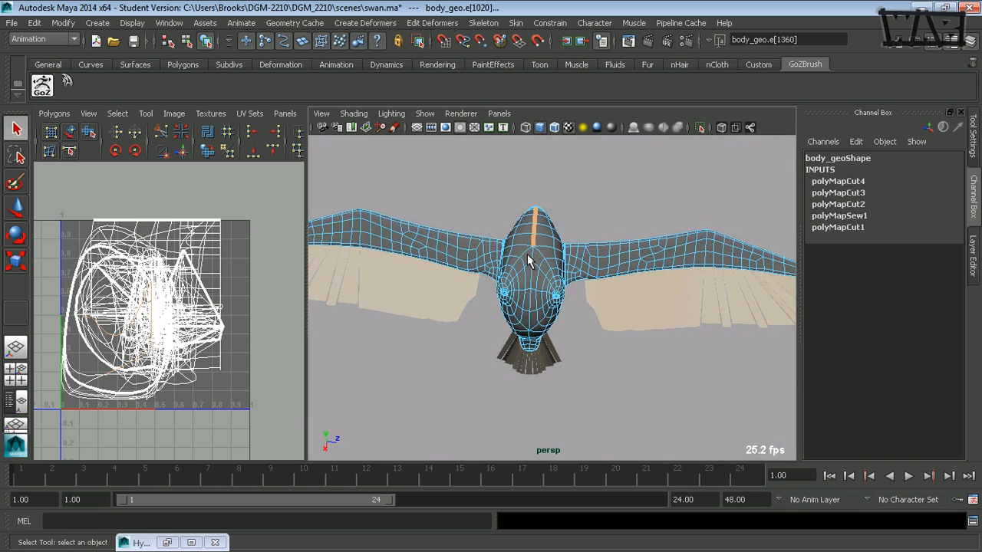
left_click_drag(549, 316, 508, 212, "alt")
right_click_drag(522, 208, 656, 200, "alt")
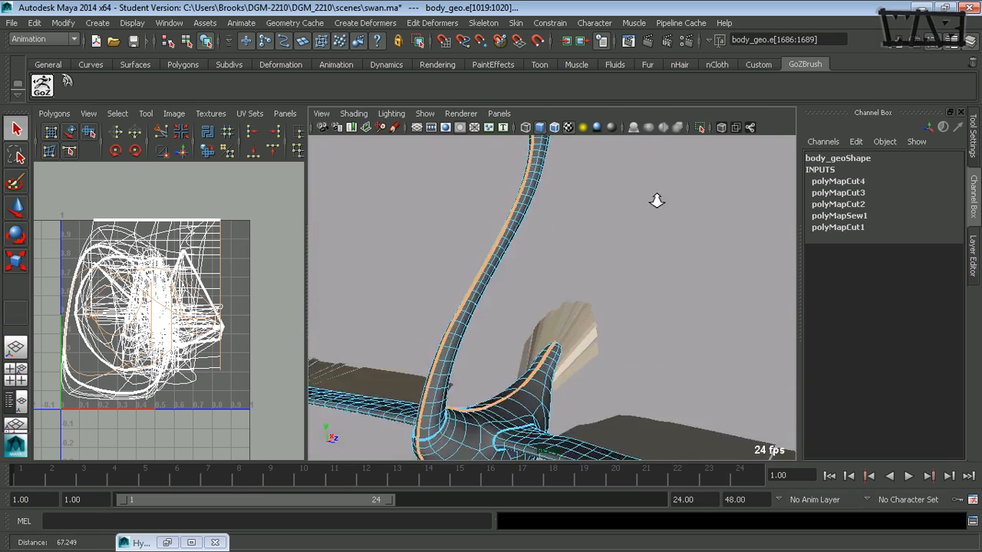
middle_click_drag(612, 203, 571, 392, "alt")
left_click_drag(572, 391, 535, 319, "alt")
right_click_drag(535, 319, 610, 290, "alt")
middle_click_drag(610, 290, 579, 340, "alt")
left_click_drag(590, 323, 585, 288, "alt")
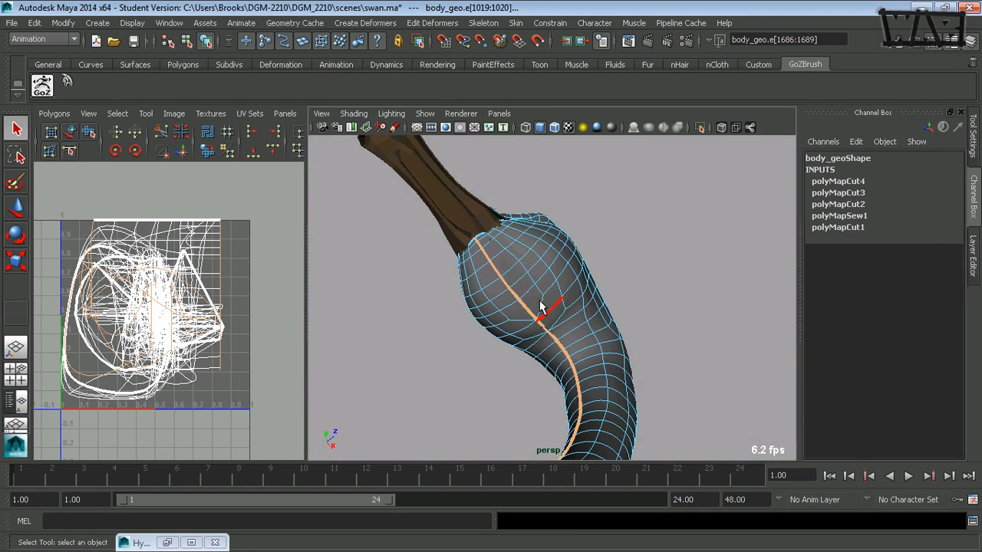
left_click_drag(540, 307, 545, 358, "alt")
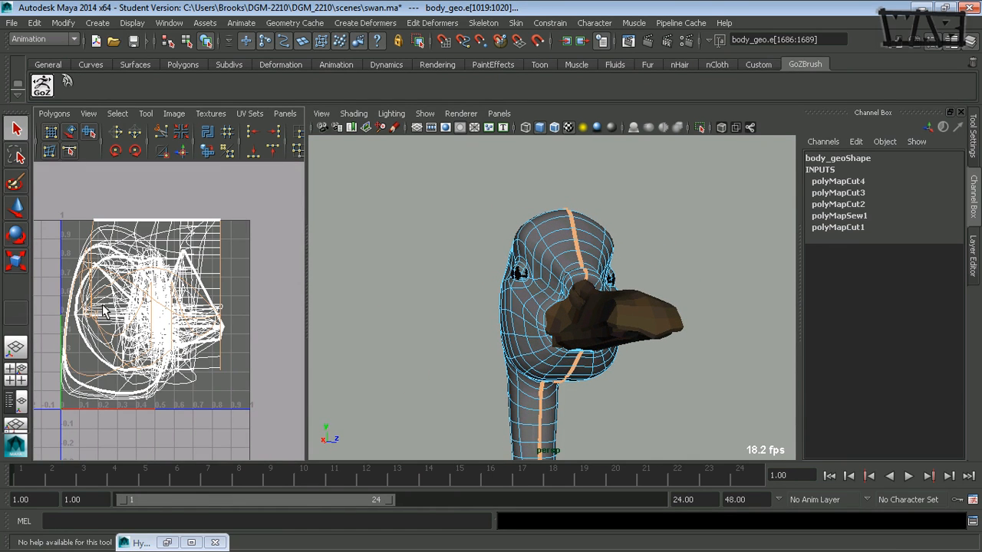
key("g")
Cut the UVs along the selected seam running down the back and neck
right_click_drag(440, 315, 412, 325, "alt")
middle_click_drag(412, 326, 473, 263, "alt")
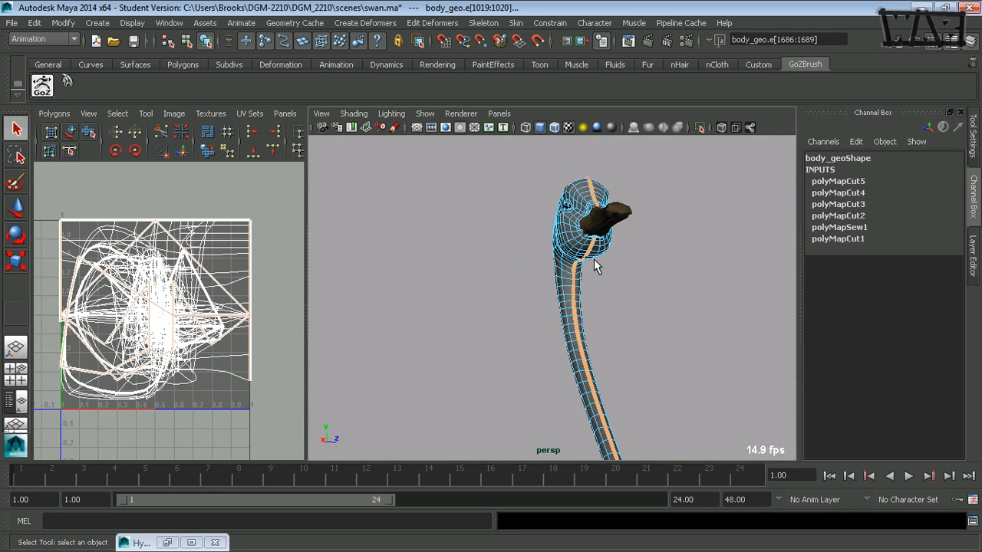
right_click_drag(594, 260, 527, 323, "alt")
left_click_drag(527, 322, 508, 252, "alt")
middle_click_drag(509, 252, 539, 205, "alt")
left_click_drag(441, 296, 476, 237, "alt")
right_click_drag(552, 242, 762, 236, "alt")
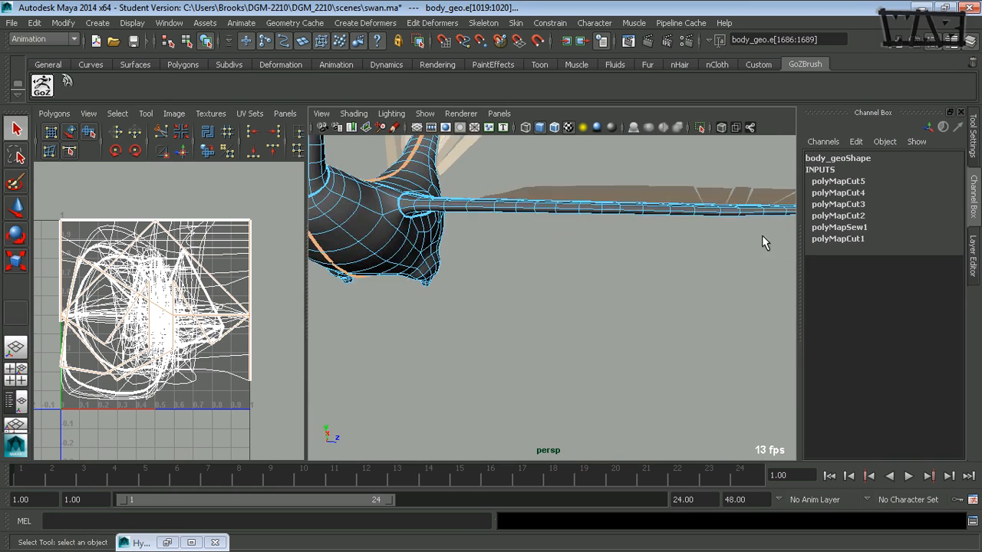
left_click_drag(594, 252, 471, 247, "alt")
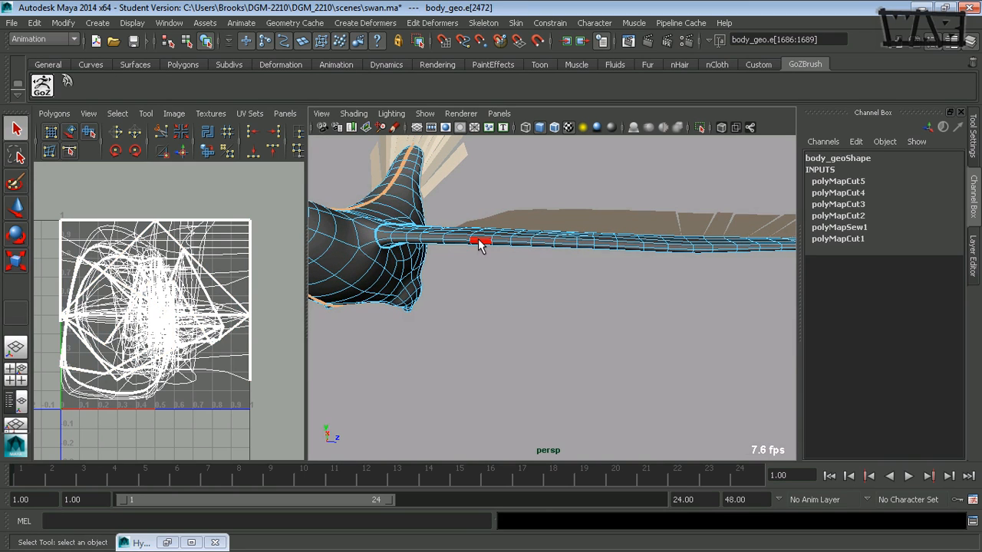
Select the edge loop running along the underside of one wing and cut the UVs along it
double_click(479, 243)
left_click_drag(611, 255, 487, 254, "alt")
right_click_drag(486, 254, 547, 299, "alt")
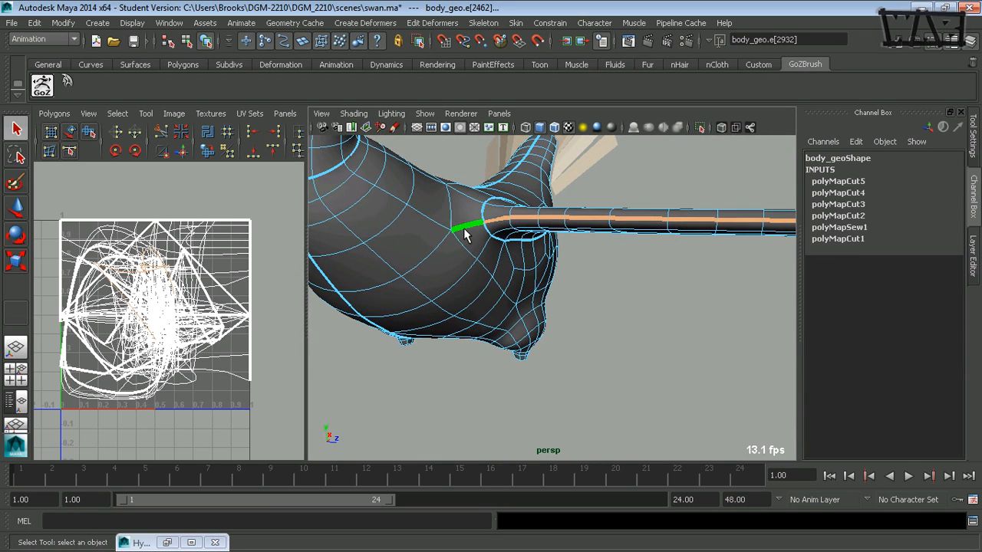
middle_click_drag(629, 255, 430, 267, "alt")
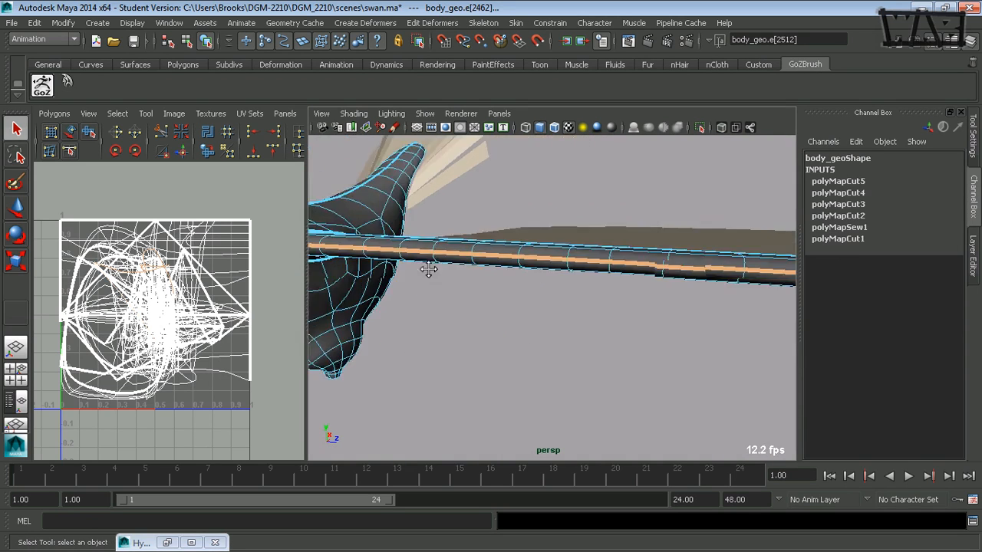
left_click_drag(636, 276, 548, 264, "alt")
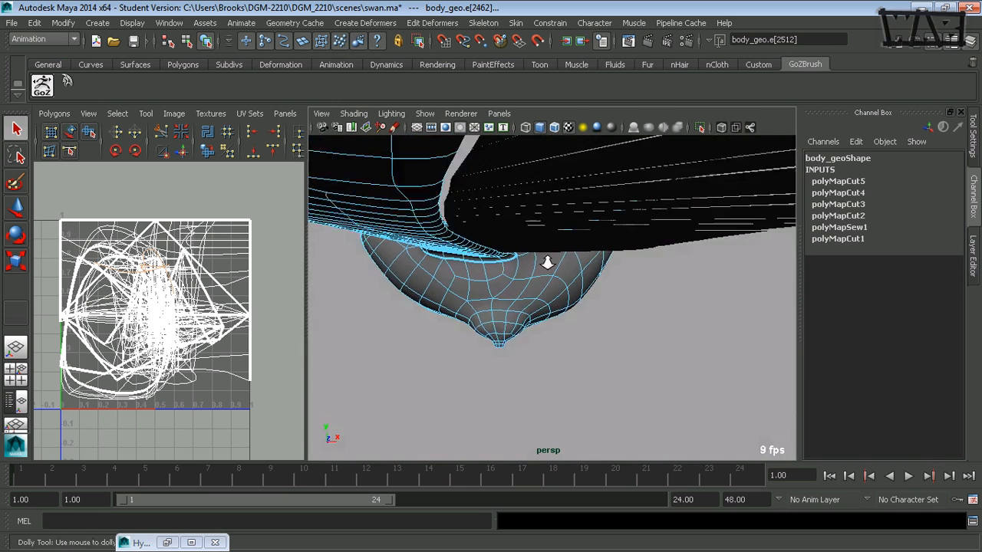
right_click_drag(547, 263, 438, 273, "alt")
mouse_move(453, 286)
left_mouse_down("alt")
mouse_move(439, 293)
mouse_move(445, 302)
left_mouse_up("alt")
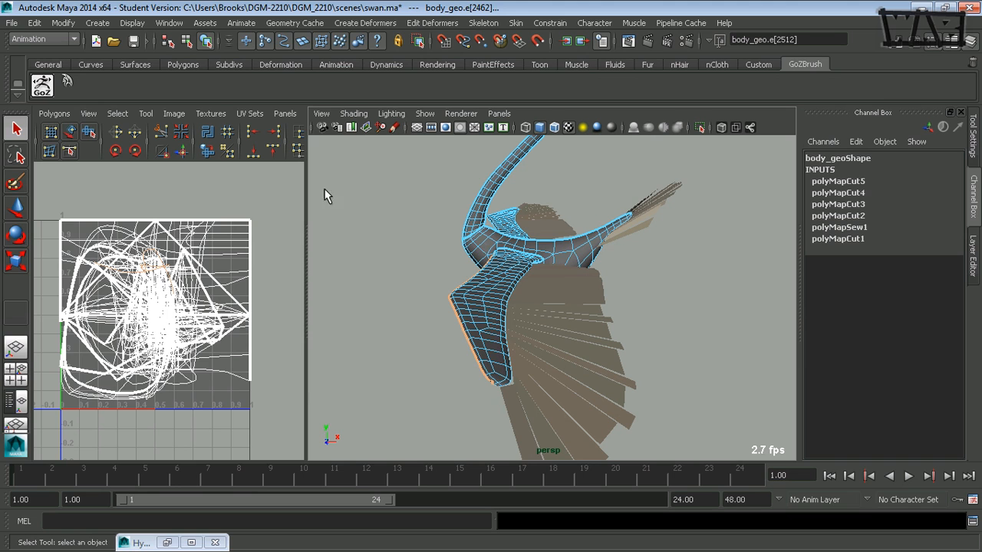
right_click_drag(159, 277, 110, 277, "shift")
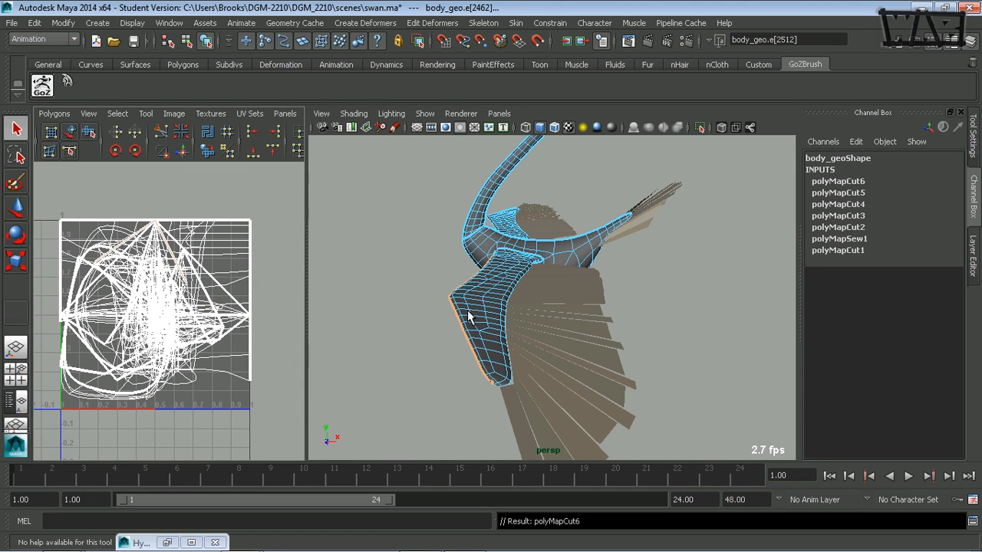
Select the swan body mesh and isolate it in the viewport
mouse_move(469, 316)
left_mouse_down("alt")
mouse_move(416, 283)
mouse_move(471, 314)
left_mouse_up("alt")
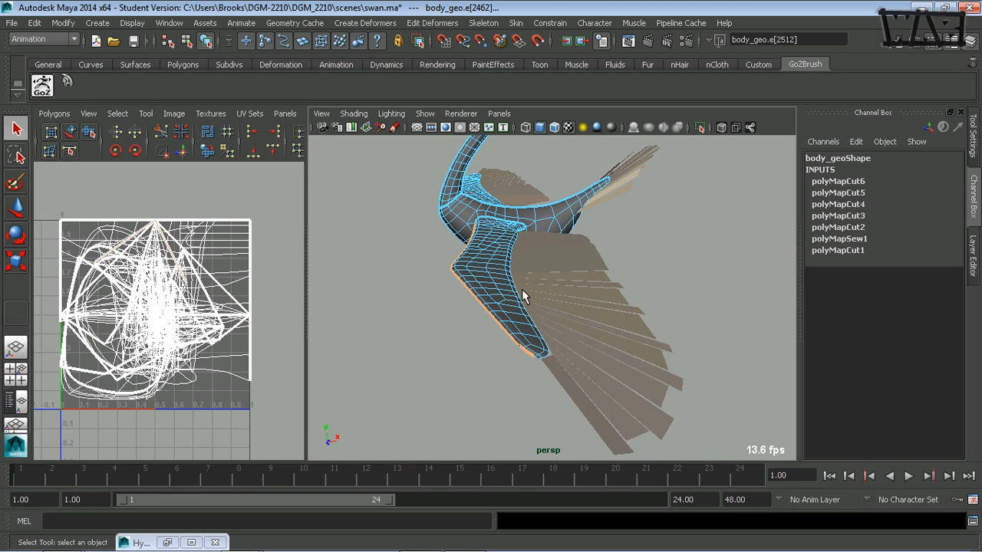
right_click_drag(531, 206, 536, 201)
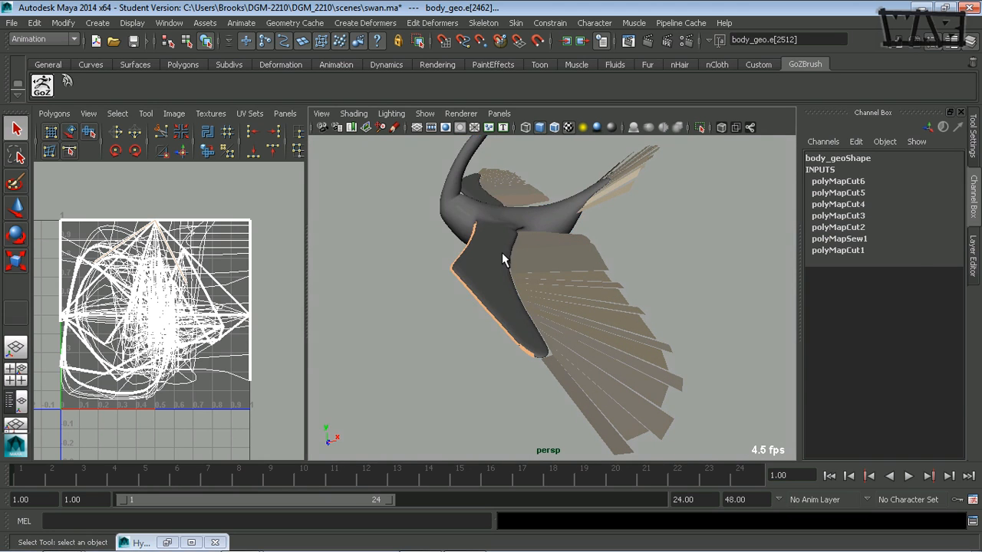
left_click(503, 254)
left_click_drag(482, 265, 464, 258, "alt")
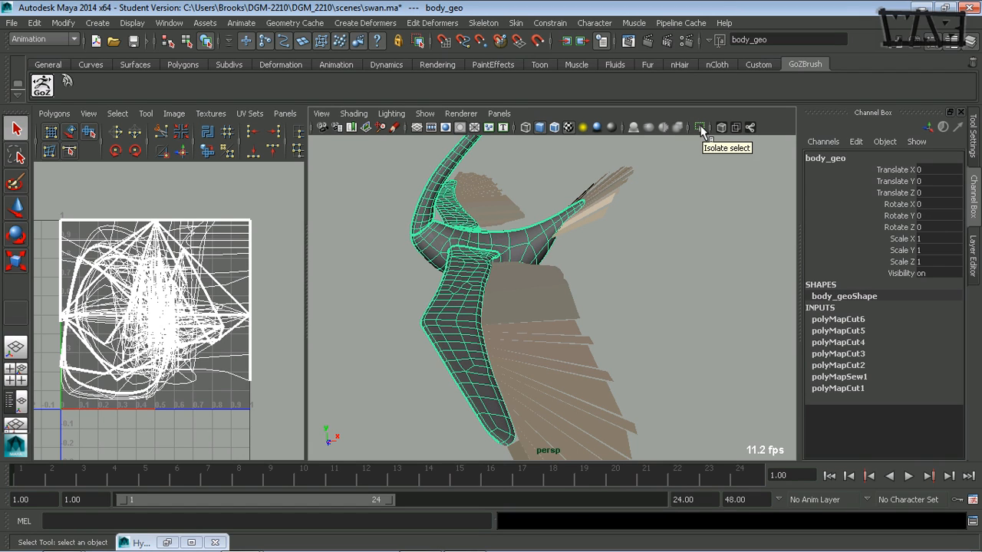
left_click(701, 128)
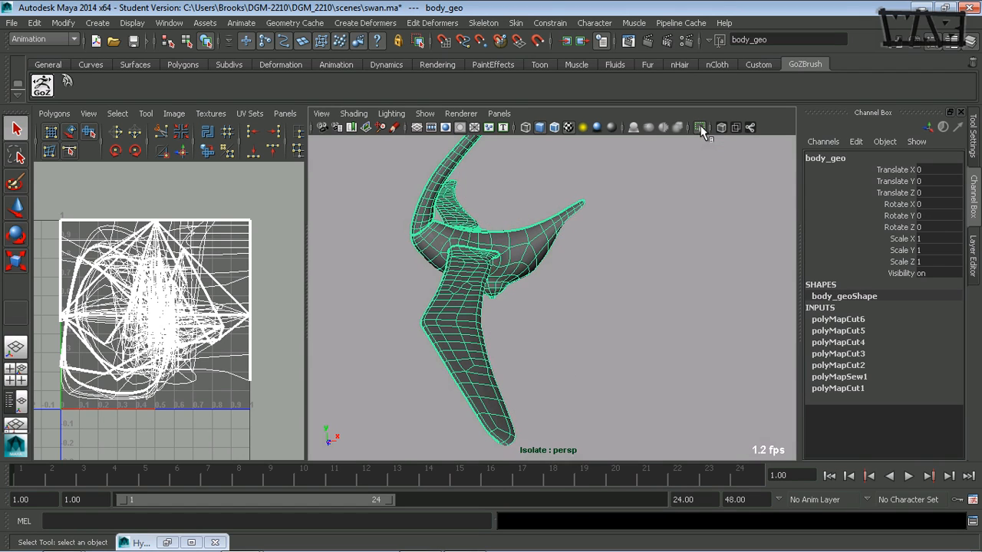
left_click_drag(541, 329, 519, 331, "alt")
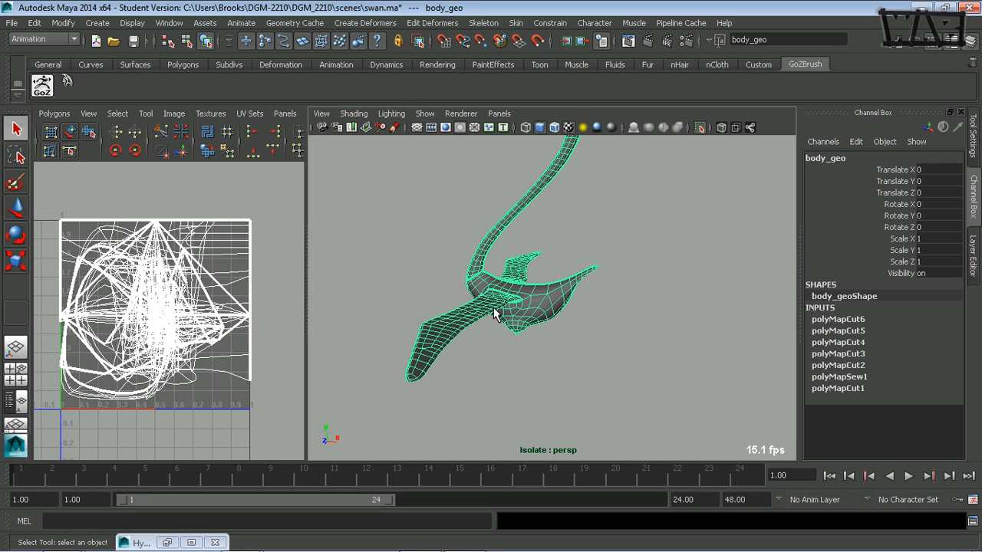
Select the edge loop running along the underside of the other wing
key("F8")
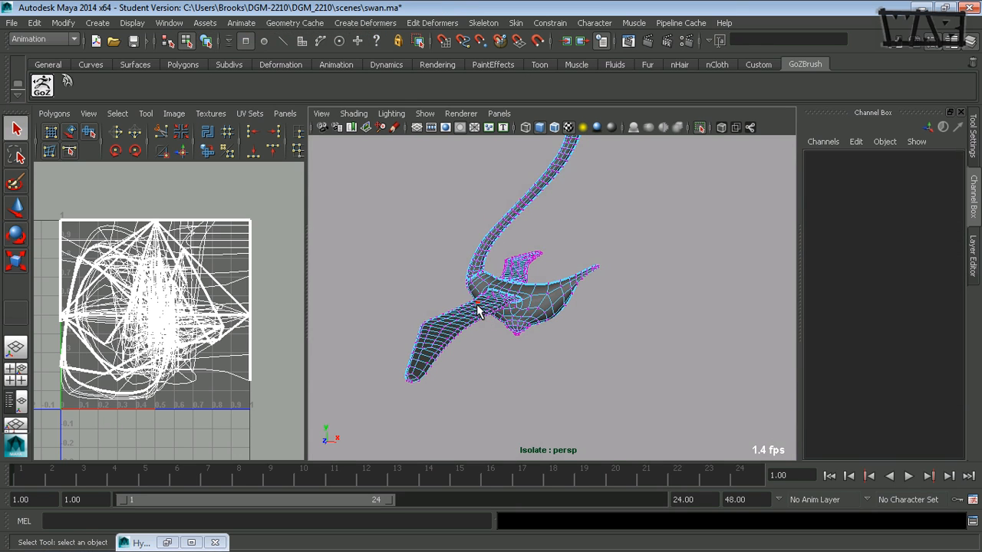
mouse_move(464, 328)
left_mouse_down("alt")
mouse_move(476, 314)
mouse_move(451, 327)
left_mouse_up("alt")
right_click_drag(451, 327, 579, 322, "alt")
left_click_drag(578, 322, 521, 330, "alt")
middle_click_drag(520, 330, 673, 340, "alt")
left_click_drag(672, 340, 723, 304, "alt")
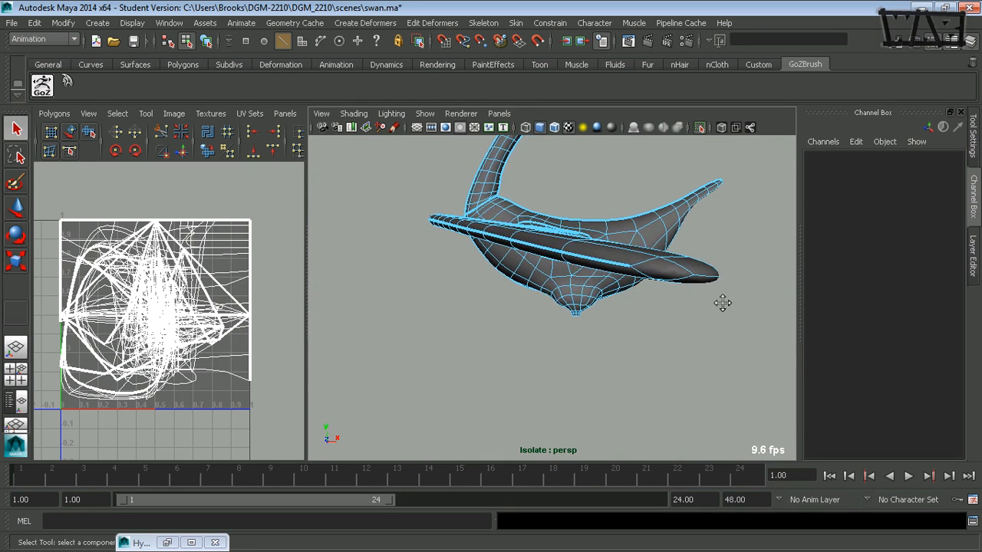
left_click(641, 280)
left_click_drag(641, 280, 621, 278, "alt")
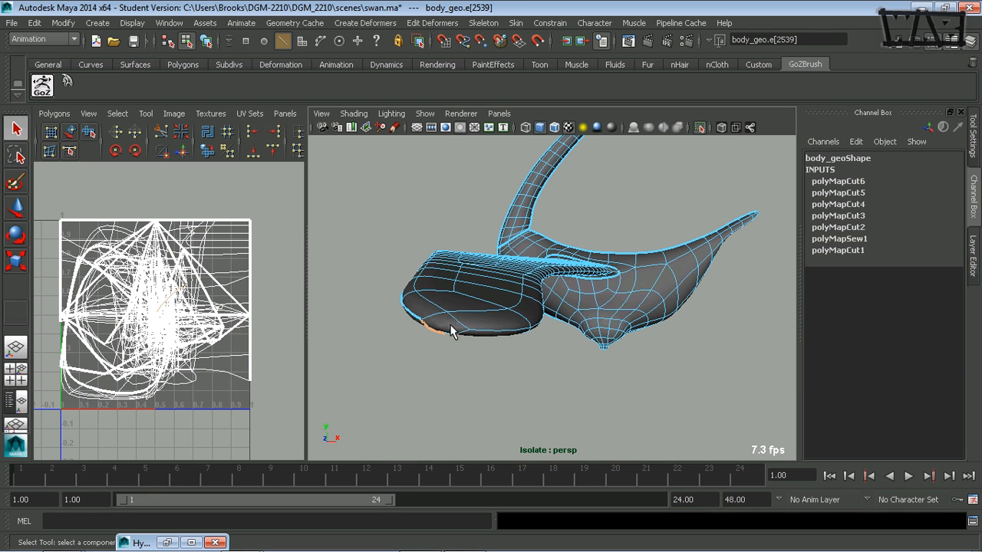
left_click_drag(451, 331, 464, 316, "alt")
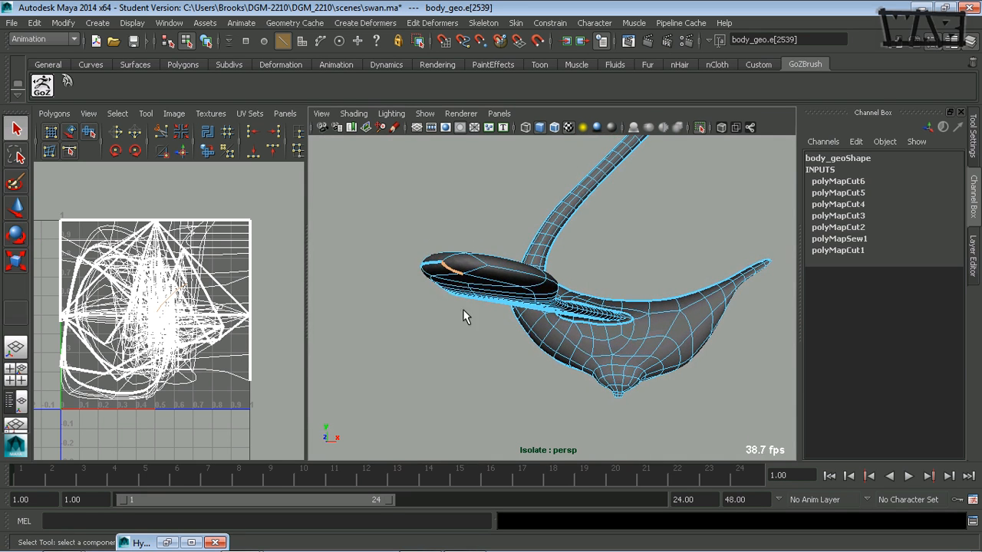
left_click(469, 273, "shift")
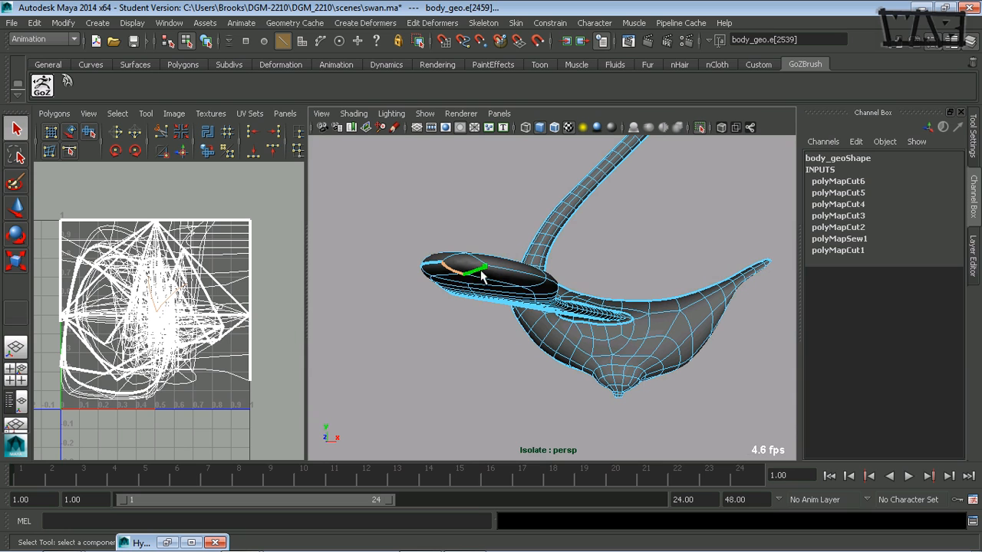
left_click(523, 275, "shift")
left_click_drag(538, 294, 481, 304, "alt")
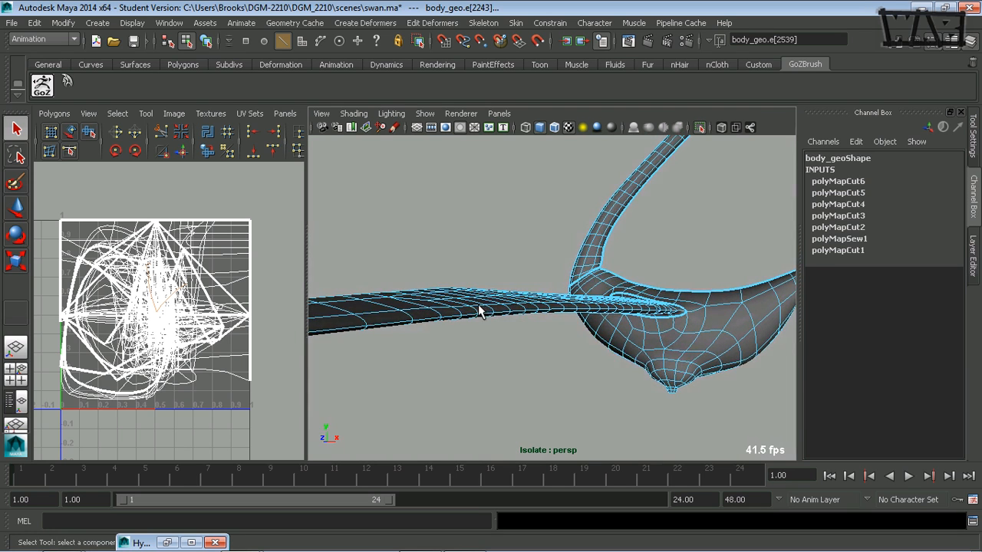
middle_click_drag(467, 305, 499, 309, "alt")
double_click(435, 328, "shift")
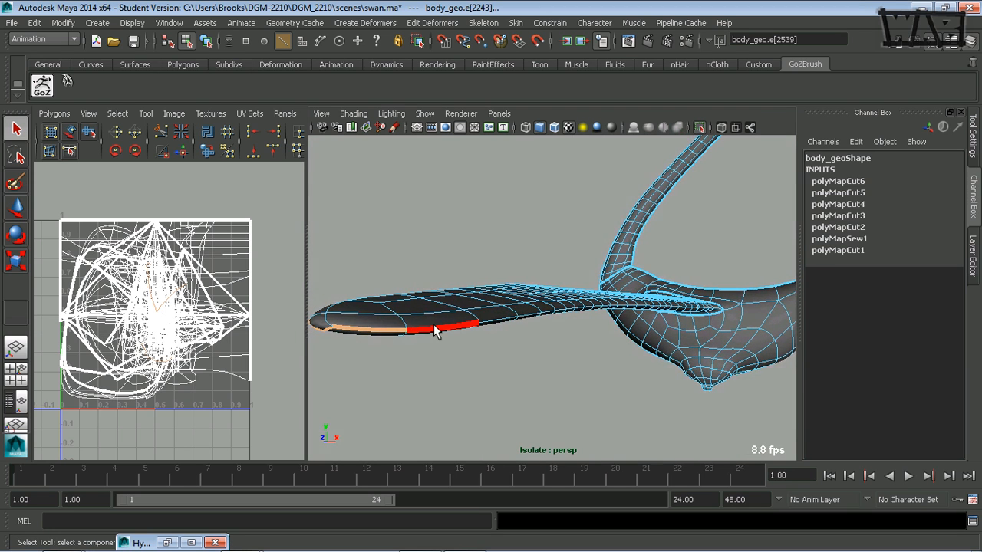
Extend the edge selection toward the wing root, then cut the UVs along the selected edges
right_click_drag(750, 330, 716, 324, "alt")
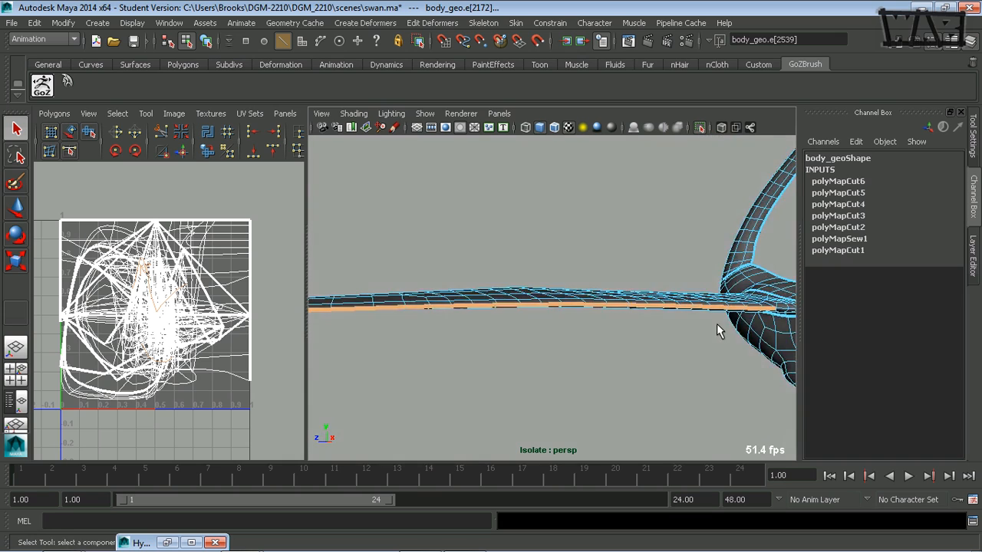
middle_click_drag(716, 324, 412, 329, "alt")
right_click_drag(412, 329, 719, 322, "alt")
middle_click_drag(567, 348, 598, 344, "alt")
right_click_drag(584, 343, 645, 336, "alt")
middle_click_drag(595, 331, 620, 325, "alt")
left_click(444, 330, "shift")
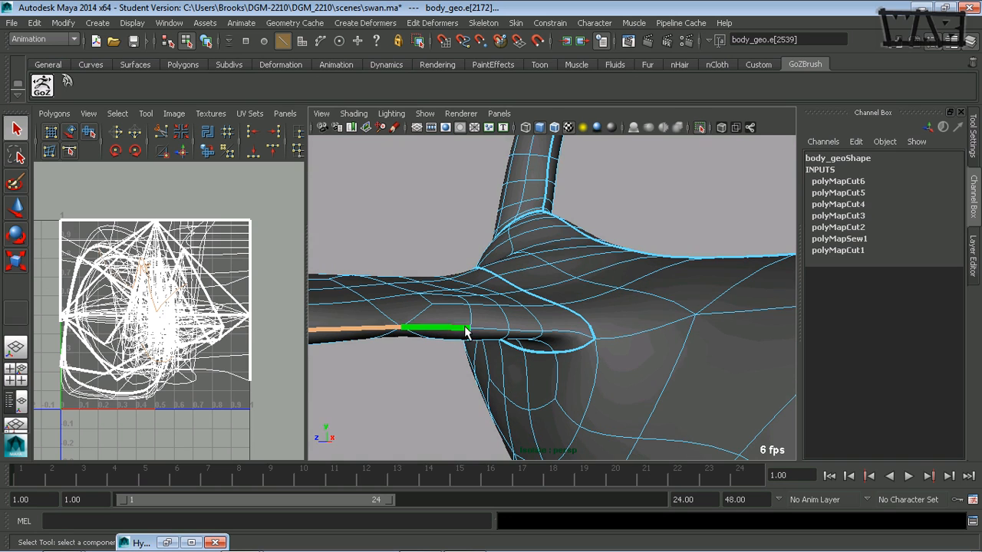
left_click(503, 331, "shift")
left_click(528, 332, "shift")
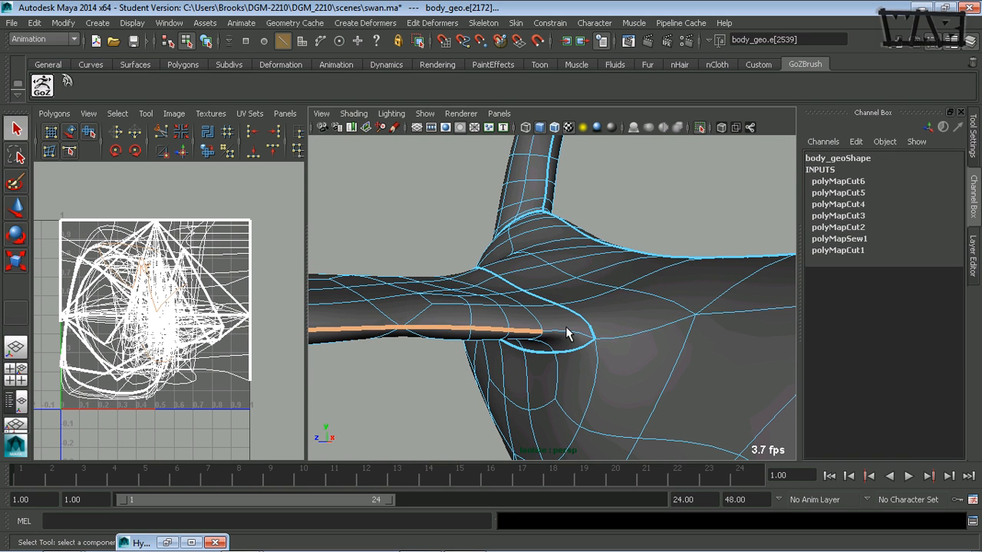
left_click(567, 334, "shift")
left_click_drag(616, 342, 451, 352, "alt")
right_click_drag(451, 351, 404, 324, "alt")
left_click_drag(406, 325, 625, 301, "alt")
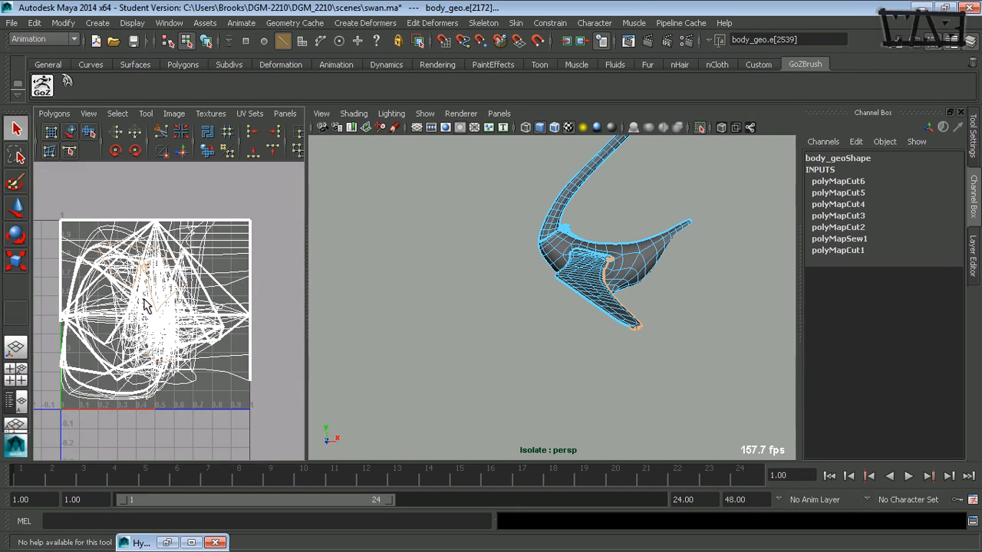
right_click_drag(88, 299, 96, 298, "shift")
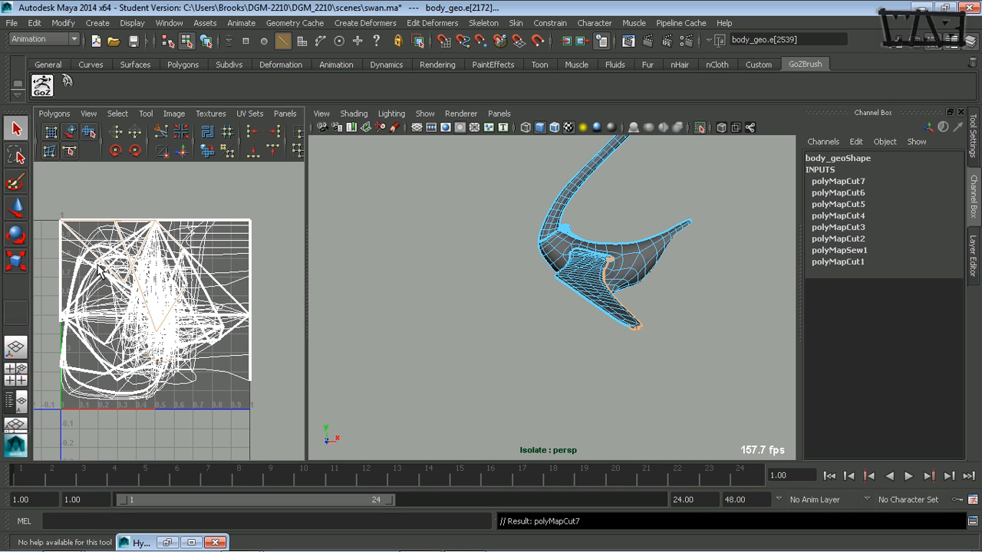
mouse_move(603, 279)
left_mouse_down("alt")
mouse_move(592, 280)
mouse_move(598, 308)
mouse_move(599, 284)
mouse_move(611, 283)
left_mouse_up("alt")
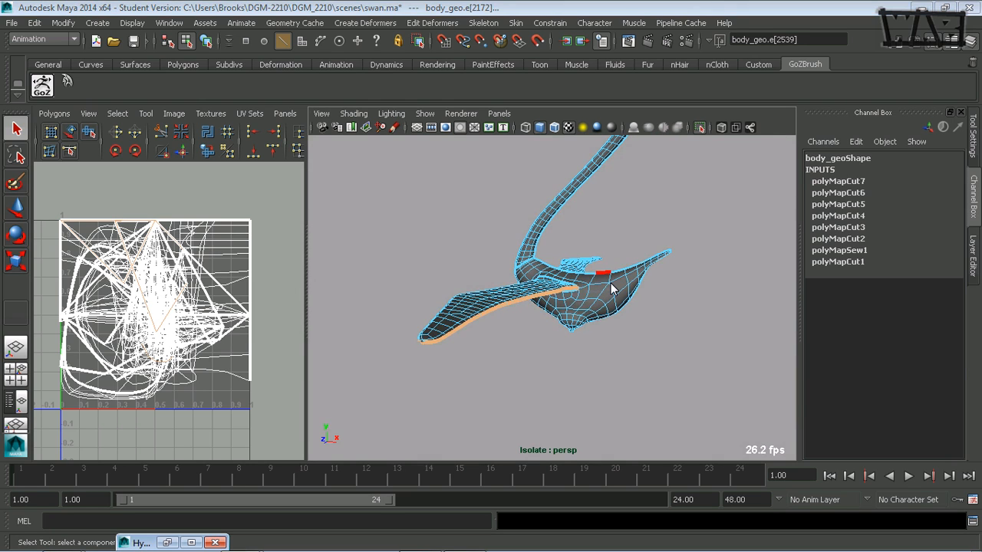
key("space")
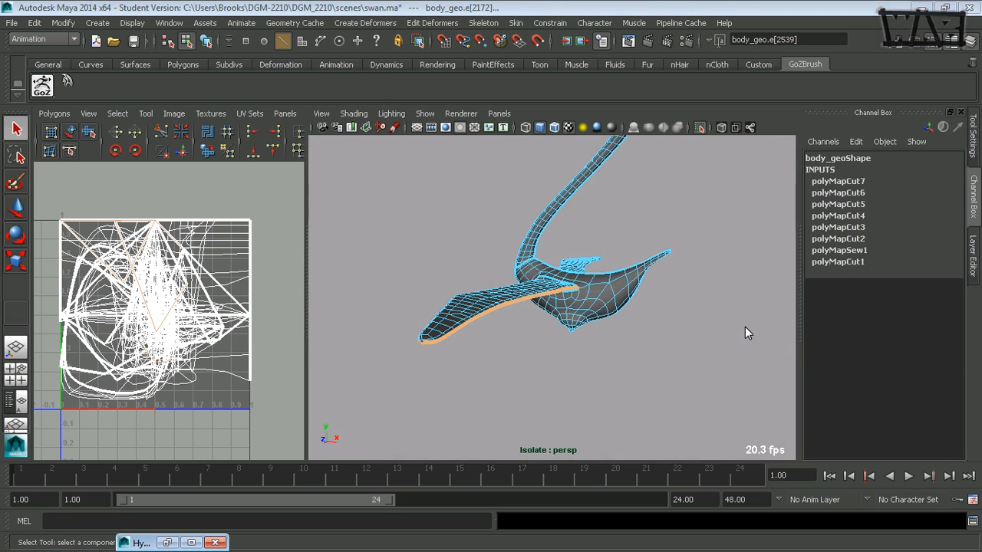
left_click(745, 327)
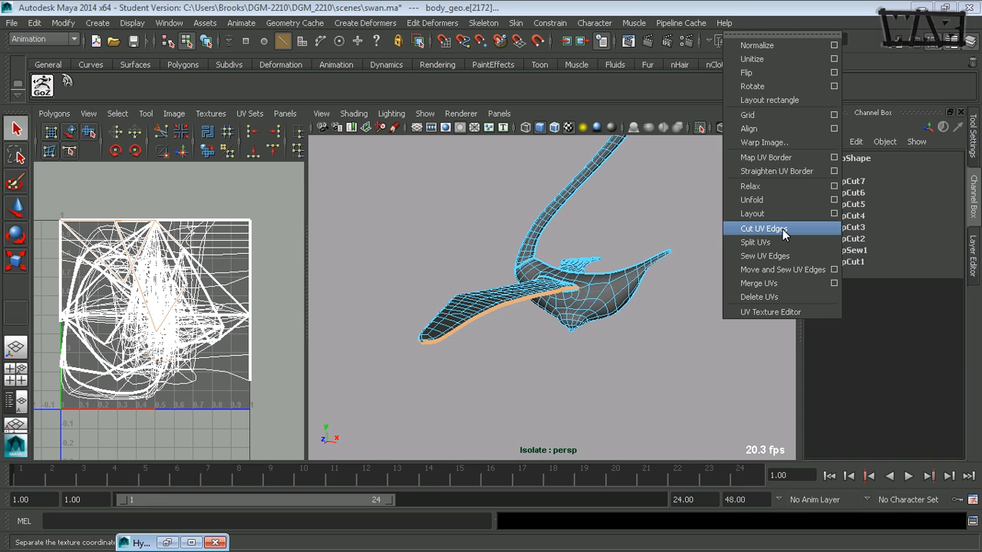
left_click(609, 274)
Select the edge loop along the wing's leading edge near the body, cut the UVs along it, and clear the selection
left_click_drag(614, 309, 511, 334, "alt")
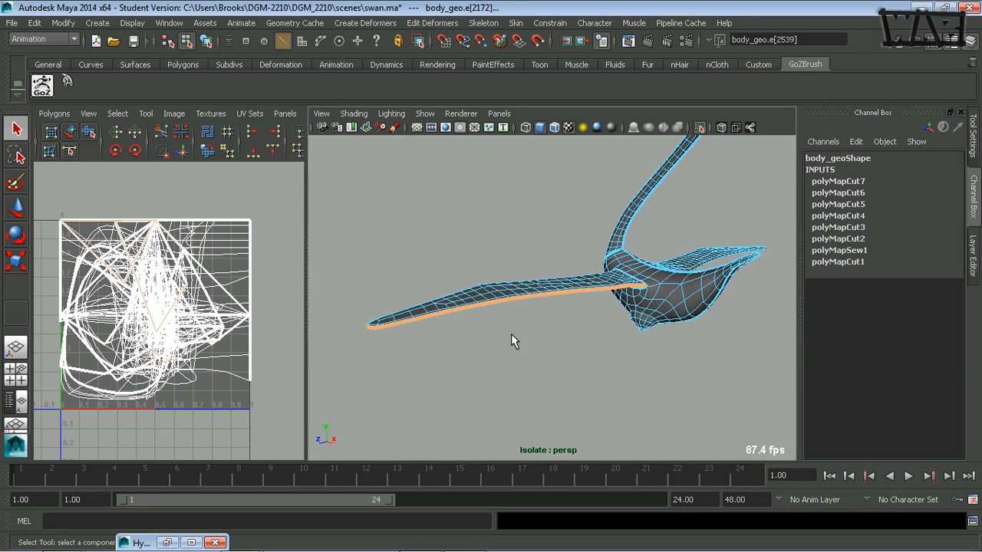
middle_click_drag(648, 314, 511, 311, "alt")
left_click_drag(511, 311, 367, 318, "alt")
right_click_drag(367, 318, 634, 302, "alt")
middle_click_drag(537, 311, 446, 333, "alt")
middle_click_drag(424, 238, 440, 290, "alt")
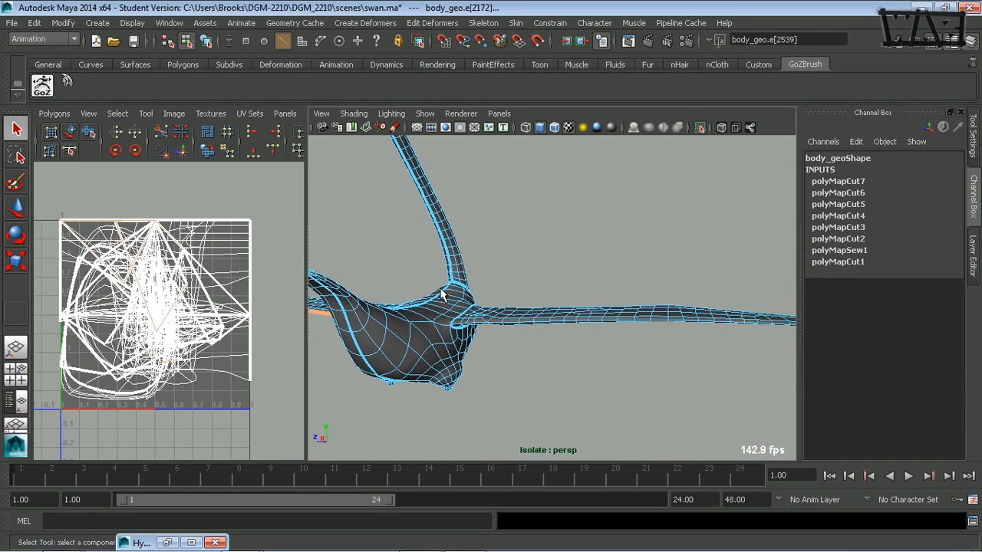
left_click_drag(476, 315, 464, 228, "alt")
right_click_drag(430, 268, 673, 264, "alt")
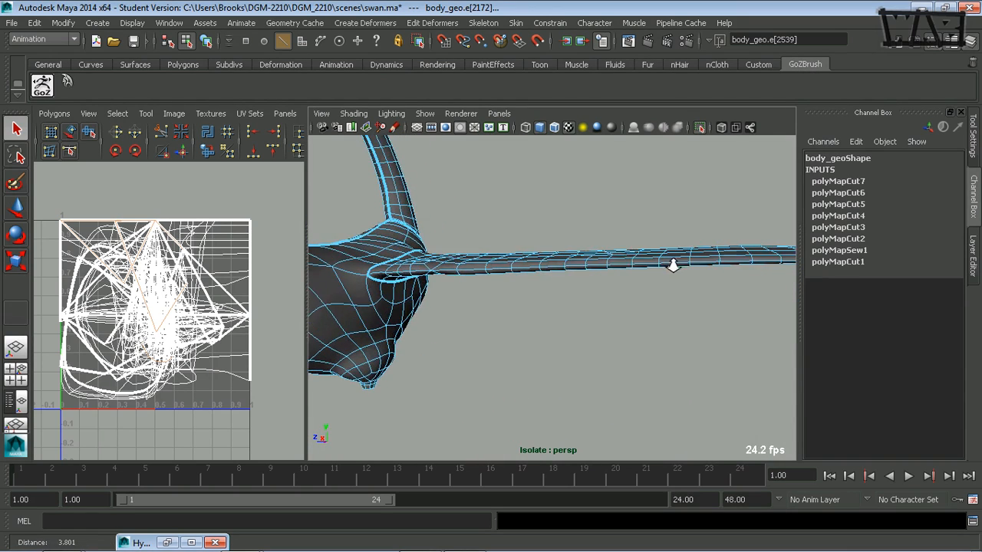
left_click(391, 275)
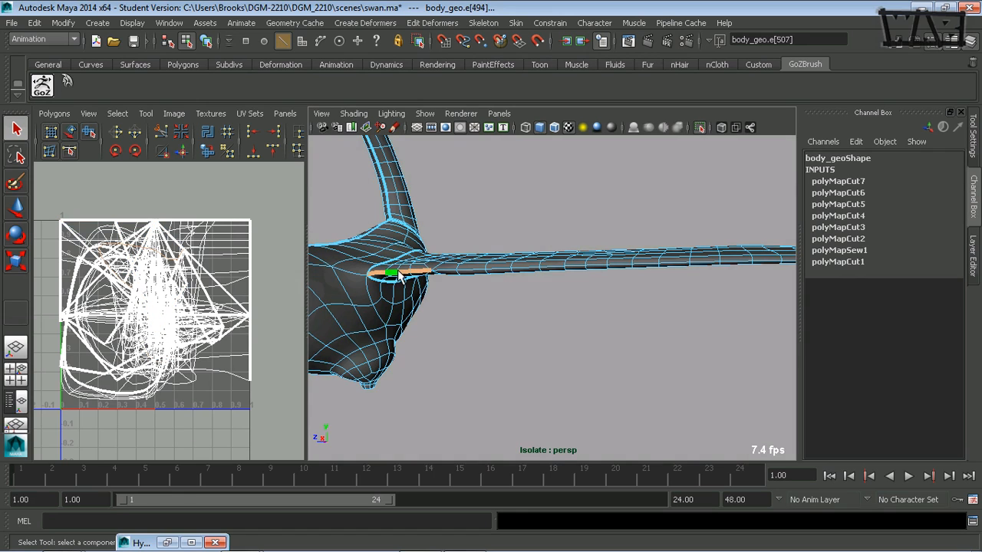
double_click(438, 272)
right_click_drag(258, 284, 219, 282, "shift")
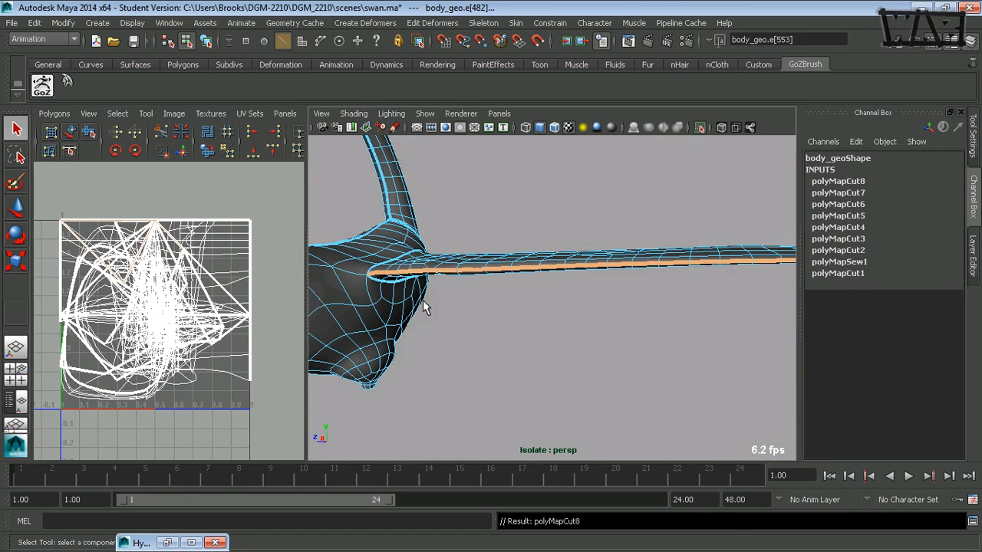
middle_click_drag(452, 299, 428, 300, "alt")
left_click(660, 321)
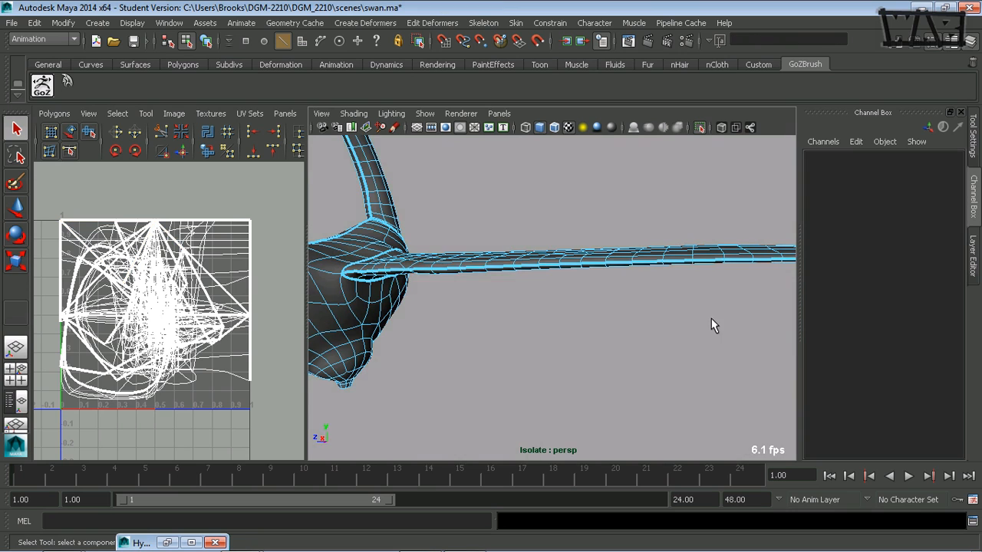
left_click_drag(712, 324, 375, 310, "alt")
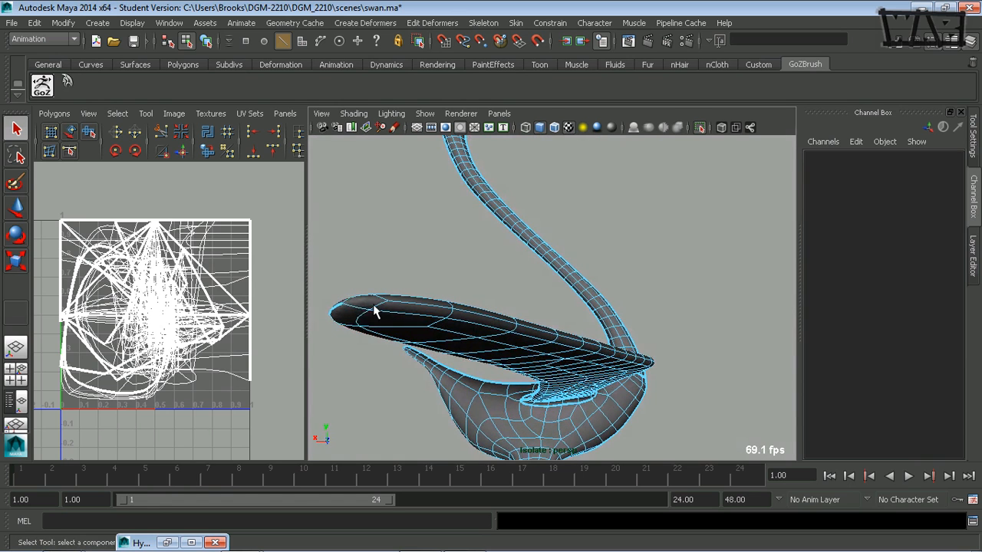
Select the edge loop along the top of the other wing down to its root and cut the UVs along it
left_click(352, 309)
left_click(376, 308, "shift")
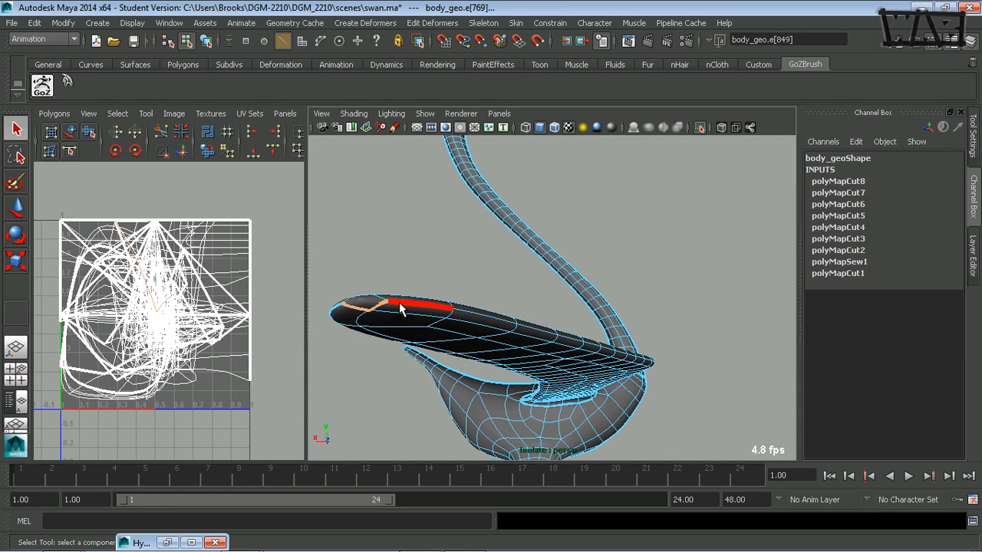
double_click(405, 306, "shift")
left_click_drag(623, 336, 500, 334, "alt")
right_click_drag(722, 330, 631, 351, "alt")
middle_click_drag(679, 311, 460, 328, "alt")
left_click_drag(506, 336, 556, 350, "alt")
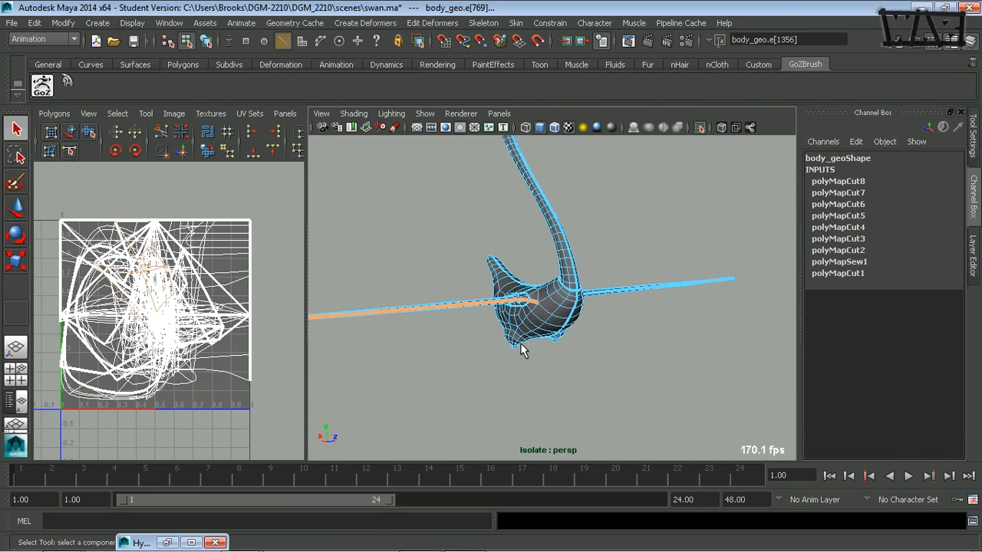
right_click_drag(556, 351, 767, 319, "alt")
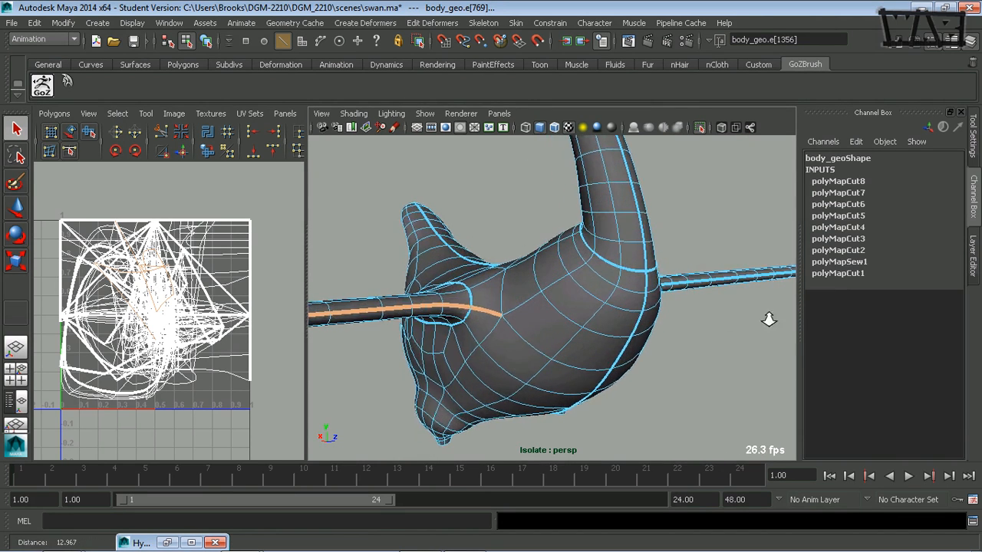
left_click(487, 315, "shift")
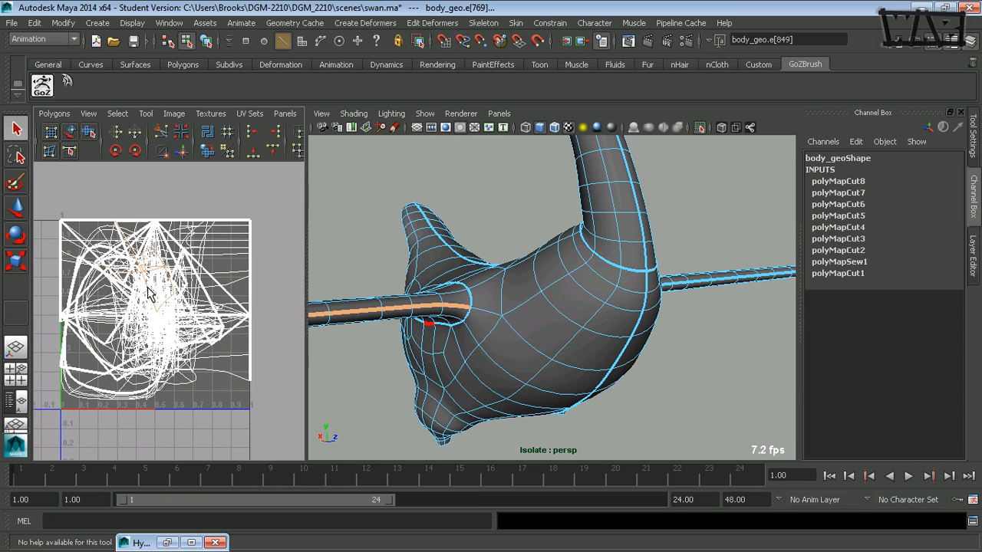
key("g")
Select the edge loop around the upper neck below the head, cut the UVs along it, and clear the selection
right_click_drag(625, 331, 441, 313, "alt")
left_click_drag(451, 316, 435, 319, "alt")
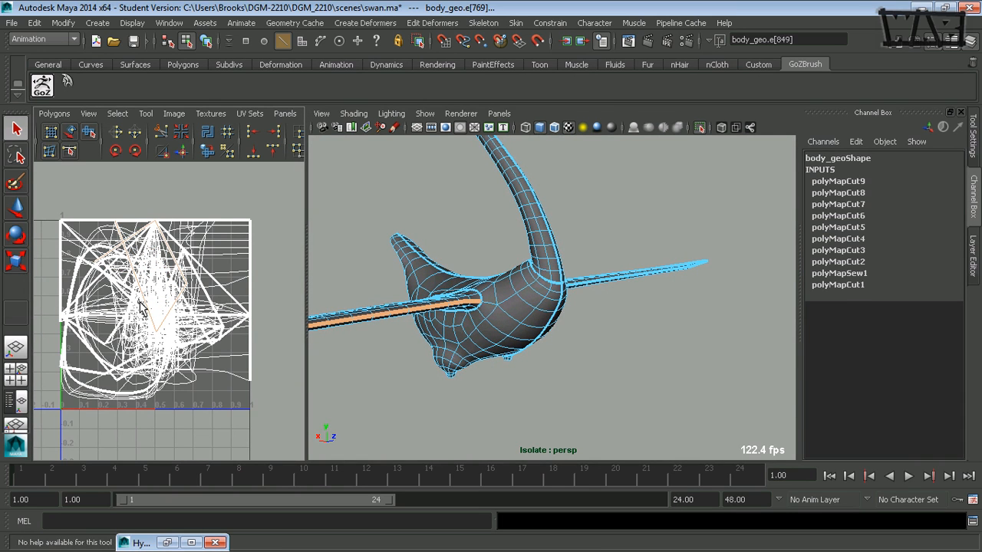
left_click_drag(448, 345, 490, 328, "alt")
middle_click_drag(578, 203, 548, 293, "alt")
left_click_drag(548, 293, 581, 333, "alt")
middle_click_drag(547, 257, 544, 359, "alt")
left_click_drag(539, 349, 486, 337, "alt")
right_click_drag(487, 337, 598, 338, "alt")
middle_click_drag(538, 312, 634, 341, "alt")
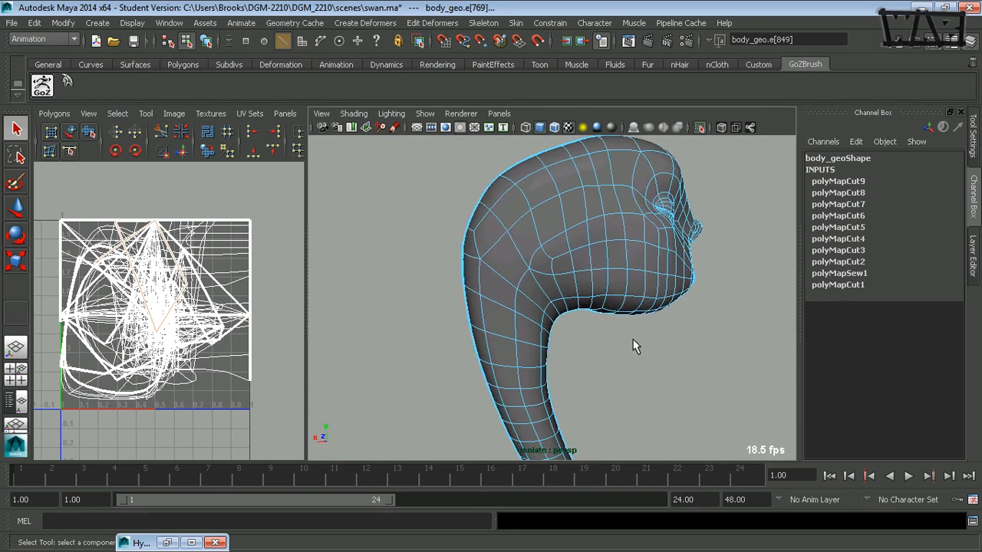
left_click_drag(634, 341, 537, 318, "alt")
double_click(482, 274)
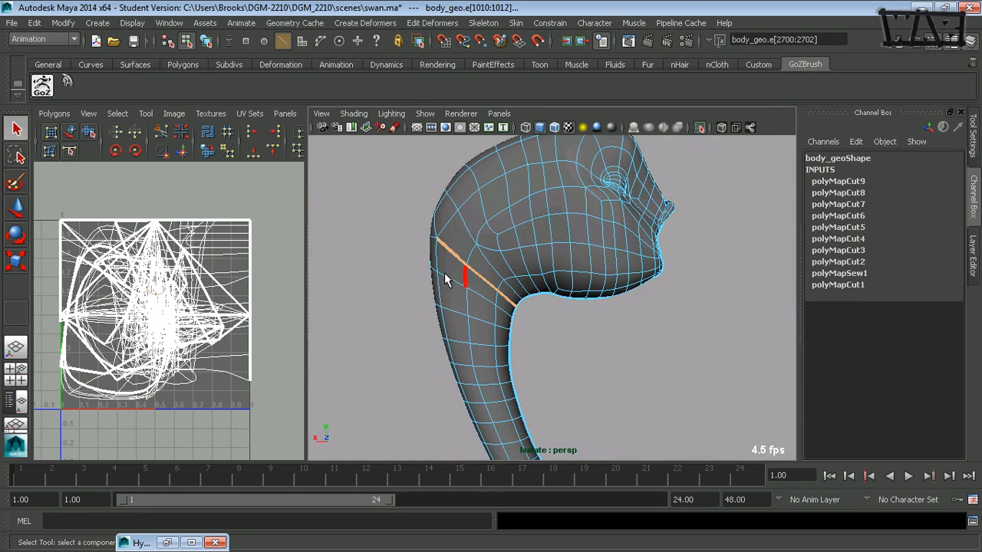
left_click_drag(444, 273, 732, 264, "alt")
left_click(609, 274, "shift")
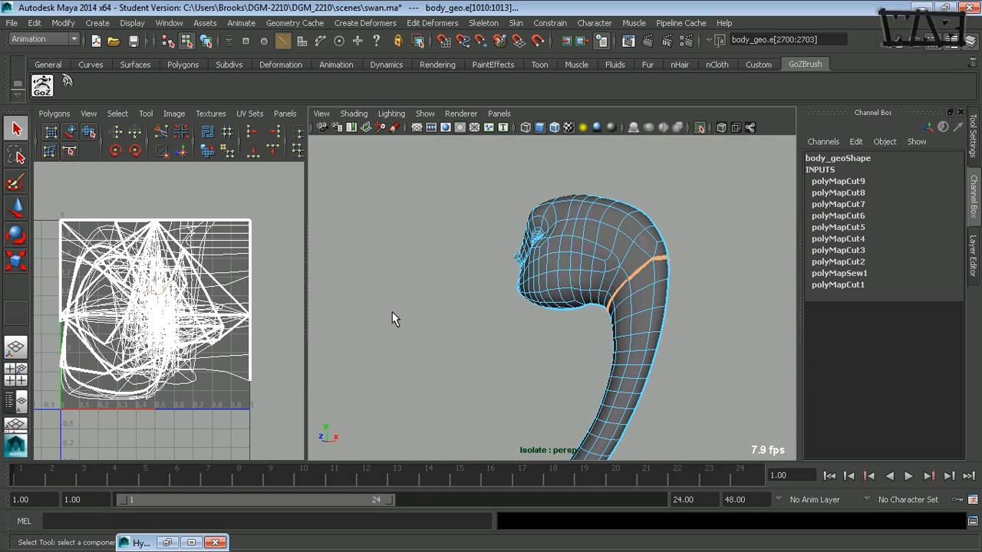
key("g")
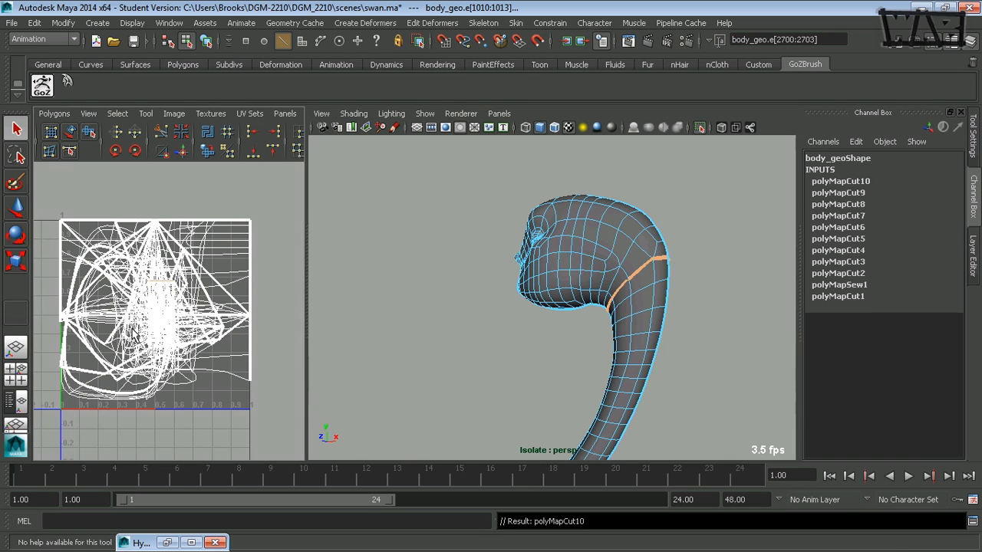
left_click_drag(445, 318, 494, 346, "alt")
left_click(493, 346)
left_click_drag(677, 369, 591, 332, "alt")
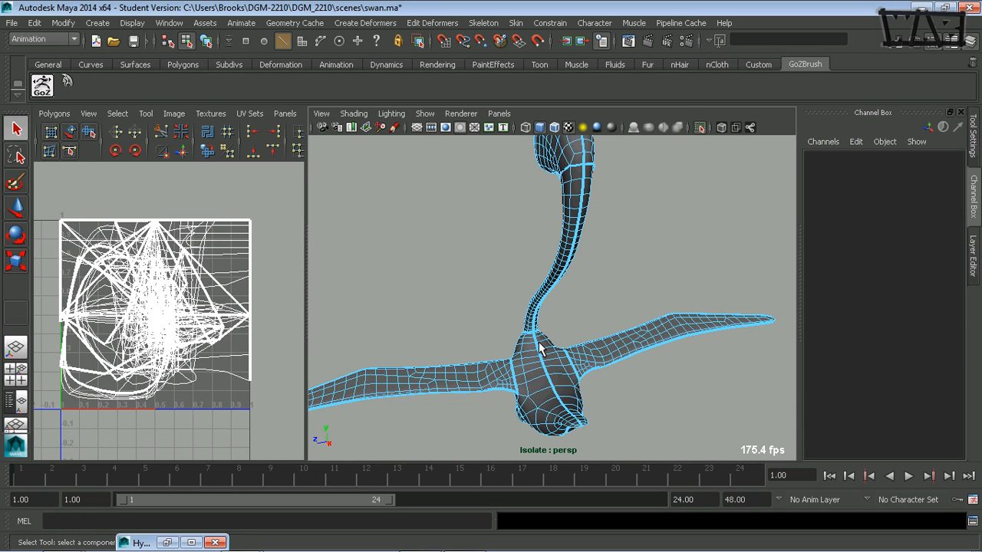
Select a face on the wing and grow the selection to the wing's whole UV shell
left_click_drag(557, 339, 575, 307, "alt")
right_click_drag(585, 269, 583, 290)
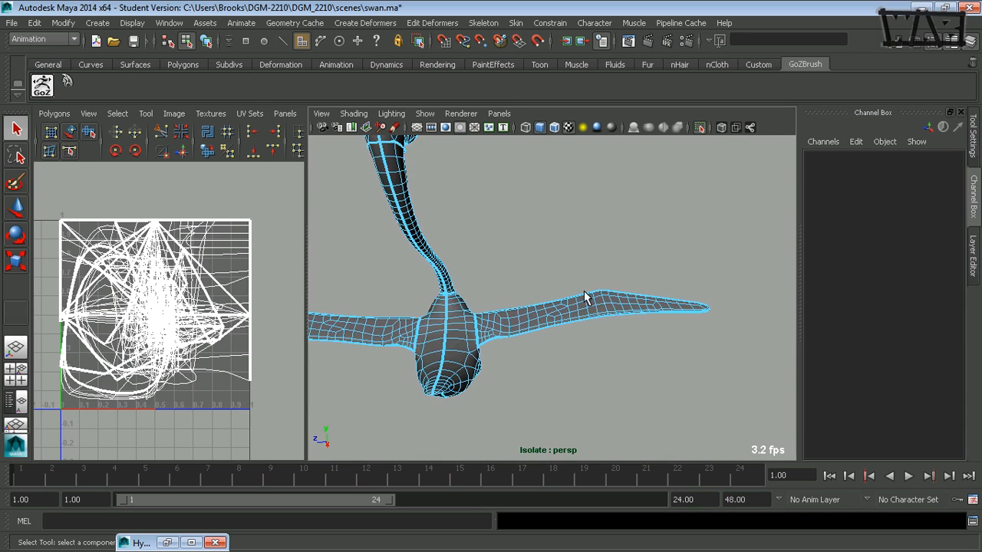
left_click(569, 308)
left_click_drag(572, 309, 540, 339, "alt")
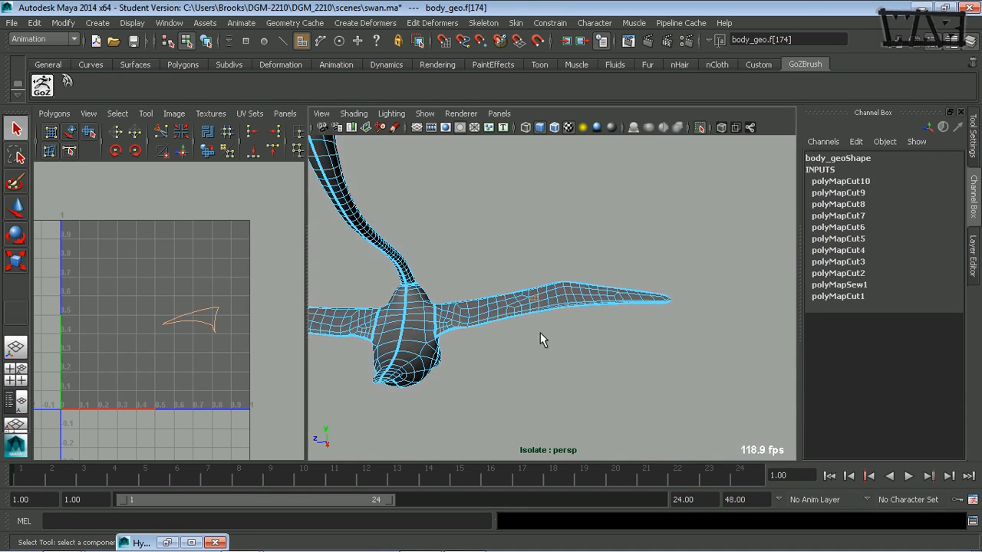
left_click_drag(475, 344, 465, 325, "alt")
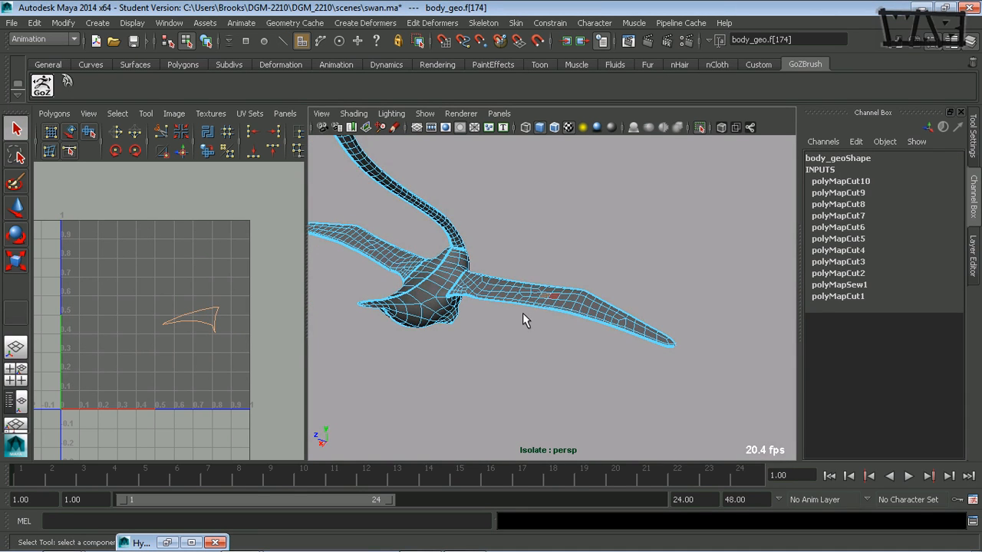
left_click_drag(523, 313, 533, 359, "alt")
right_click_drag(541, 355, 644, 345, "alt")
middle_click_drag(570, 337, 596, 348, "alt")
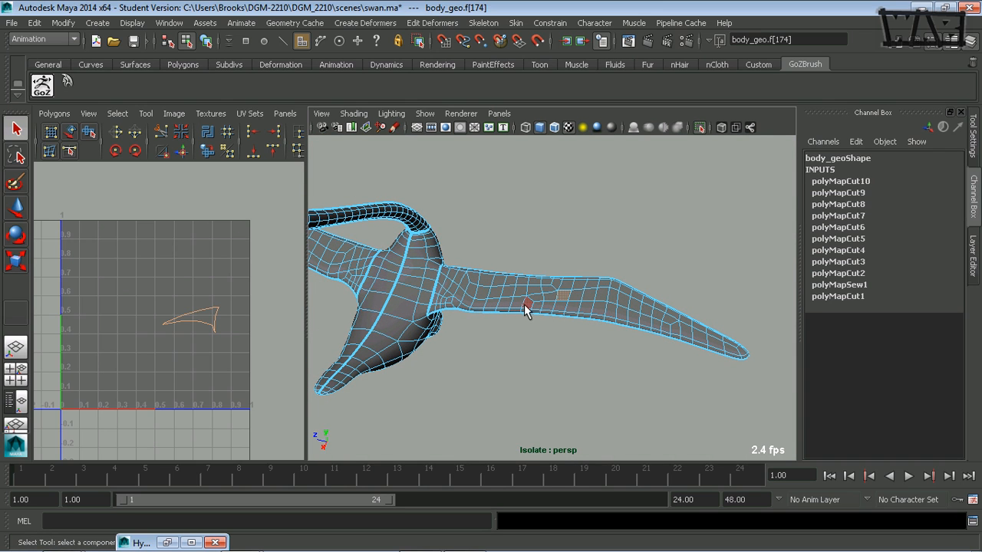
left_click_drag(524, 304, 529, 307, "alt")
right_click_drag(528, 307, 591, 330, "alt")
middle_click_drag(591, 330, 563, 329, "alt")
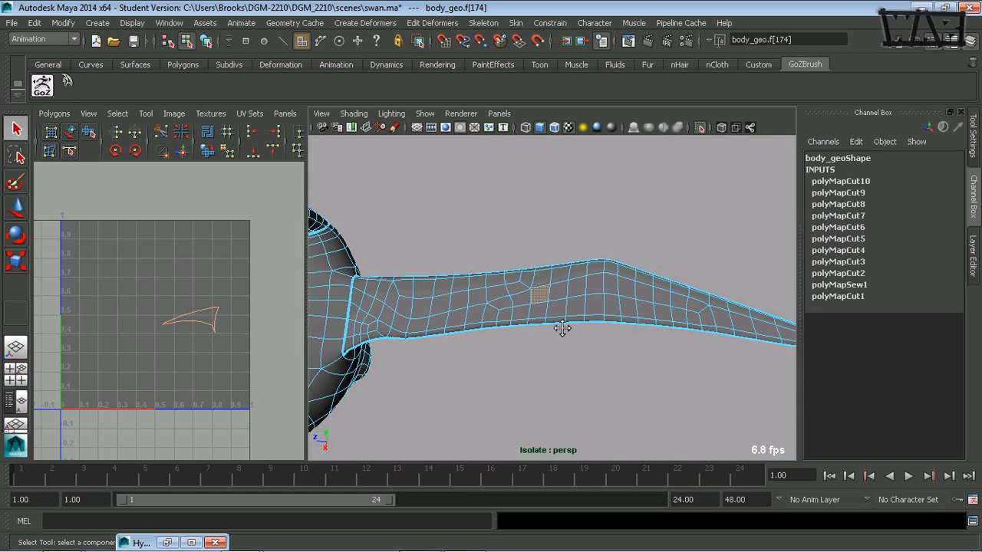
left_click_drag(521, 332, 540, 320, "alt")
middle_click_drag(540, 321, 544, 281, "alt")
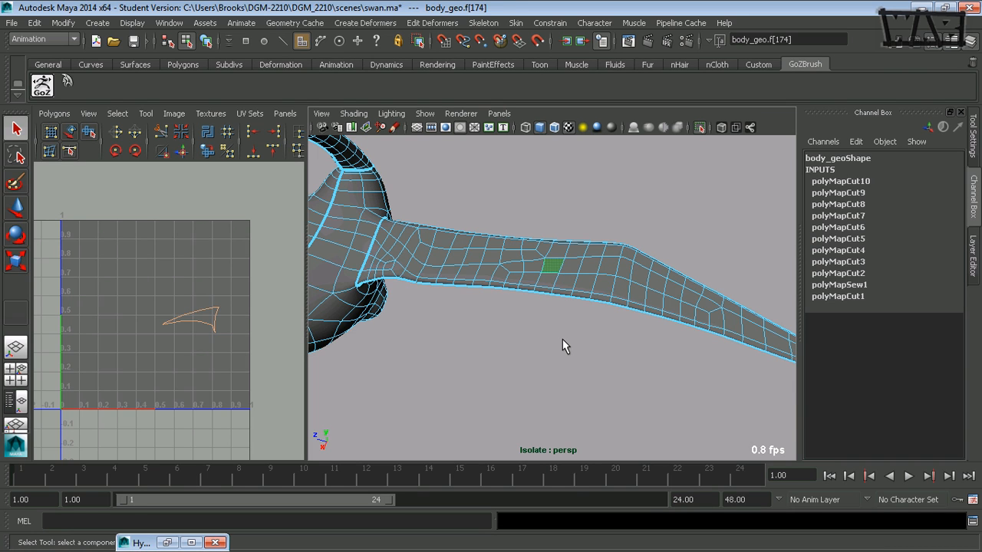
right_click_drag(629, 358, 536, 367, "alt")
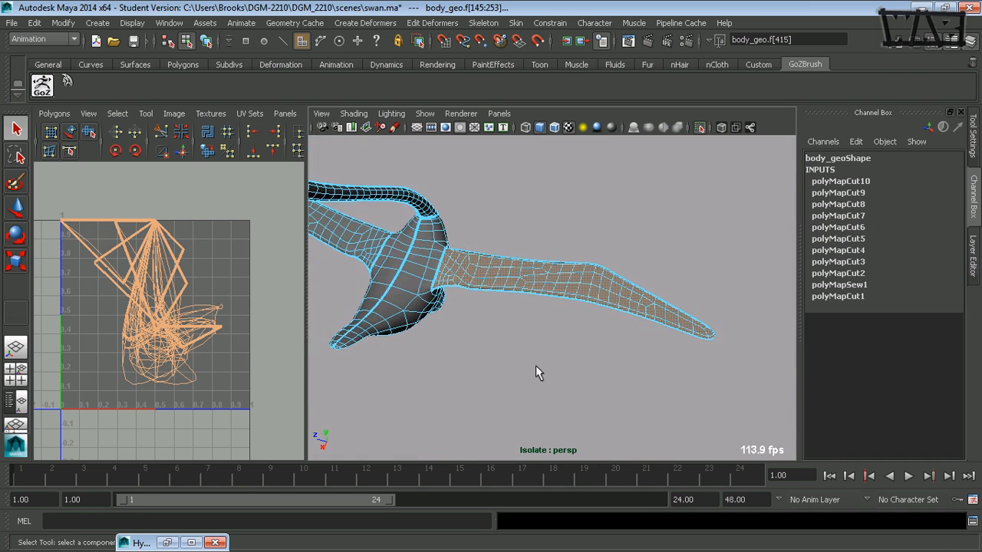
Inspect the selected wing shell where the wing joins the body
left_click_drag(536, 373, 693, 394, "alt")
left_click_drag(571, 379, 532, 298, "alt")
right_click_drag(532, 299, 620, 239, "alt")
left_click_drag(505, 280, 462, 311, "alt")
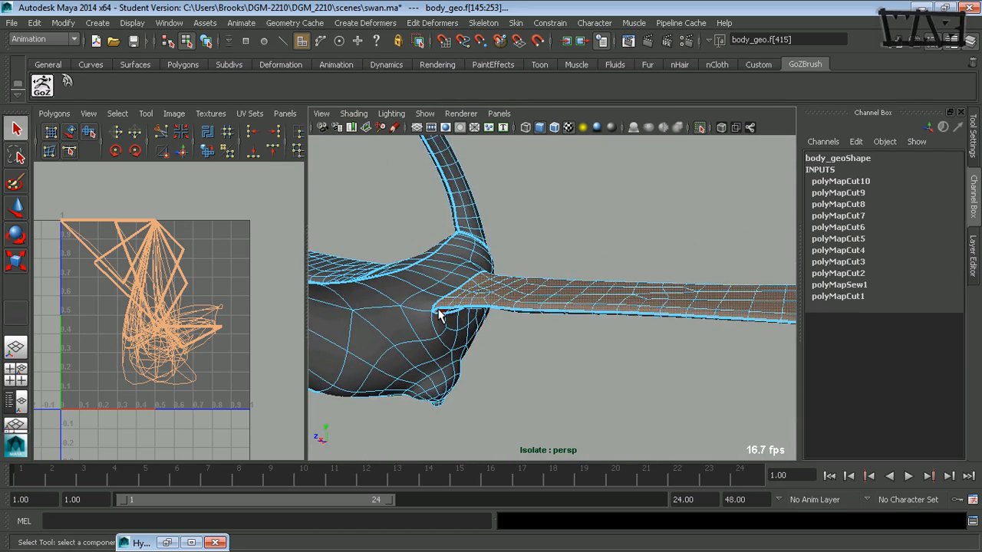